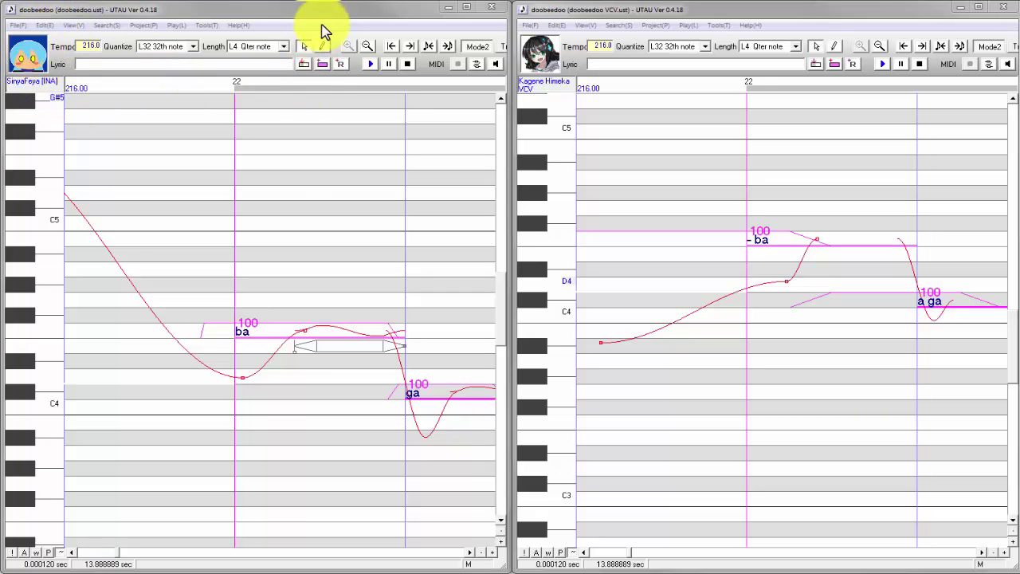
left_click(209, 27)
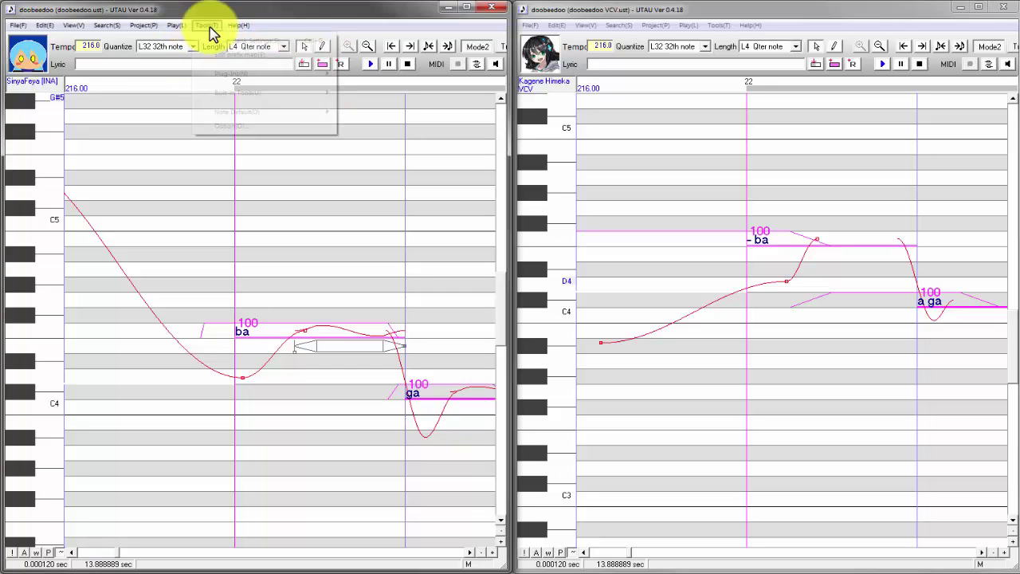
left_click(234, 25)
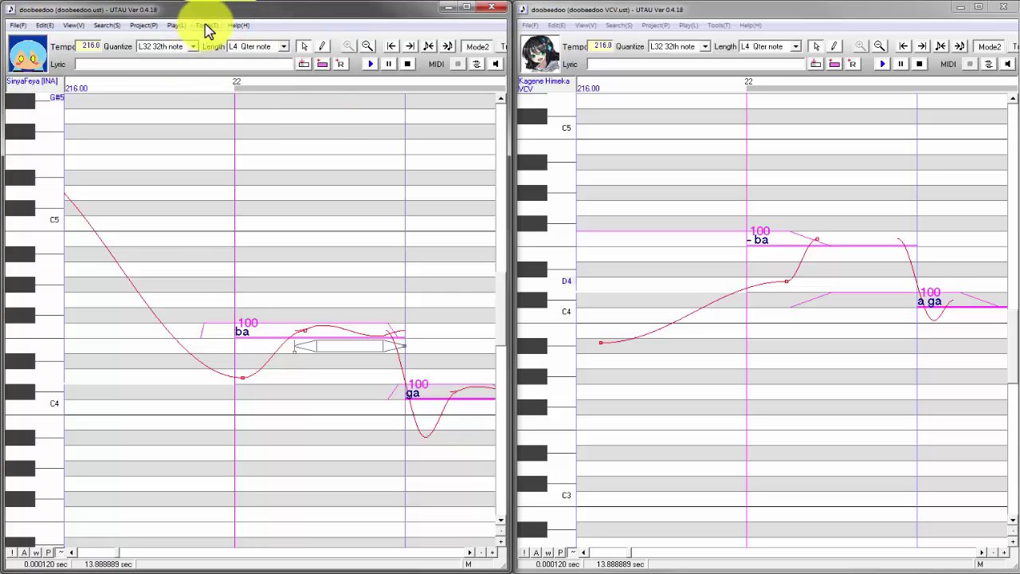
left_click(649, 21)
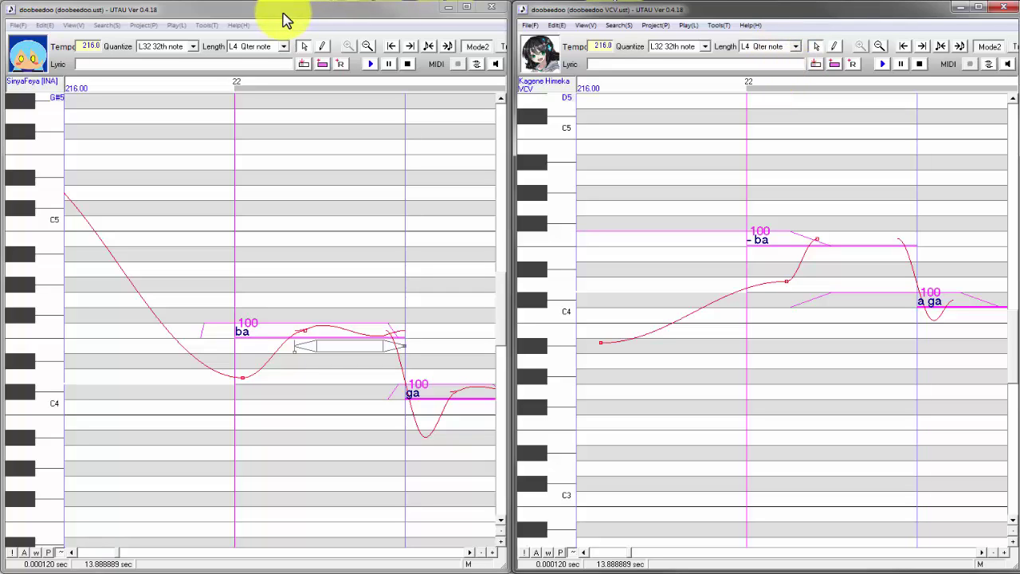
left_click(285, 19)
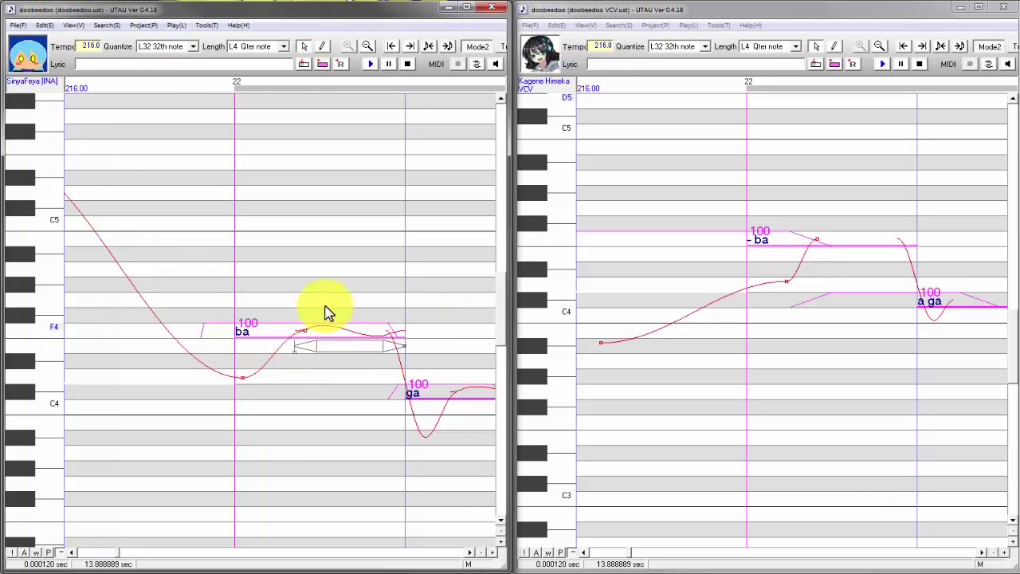
Close the doobeedoo VCV project window and maximize the remaining doobeedoo.ust window.
left_click(1004, 6)
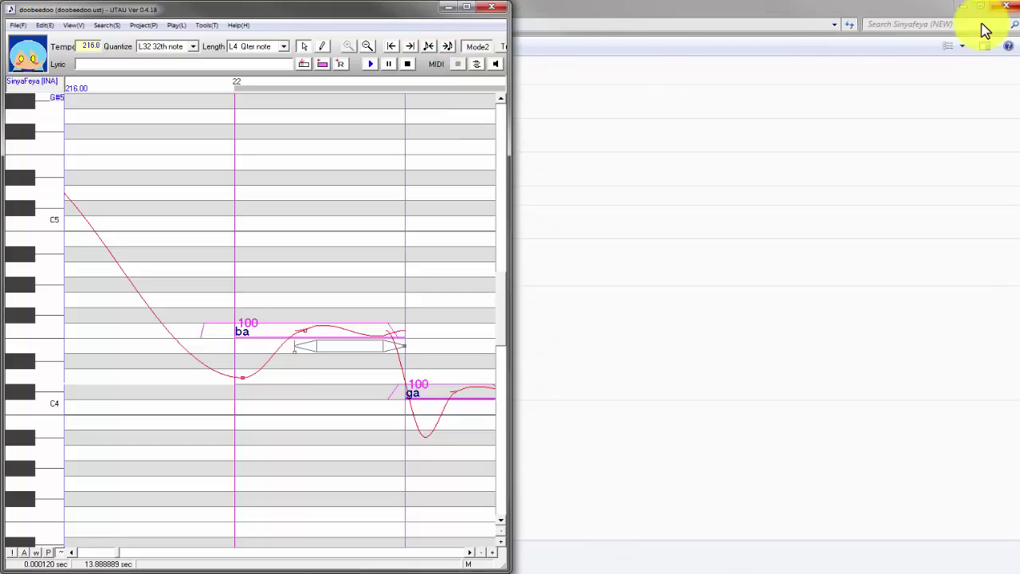
left_click(467, 8)
scroll(558, 381, "down", 3)
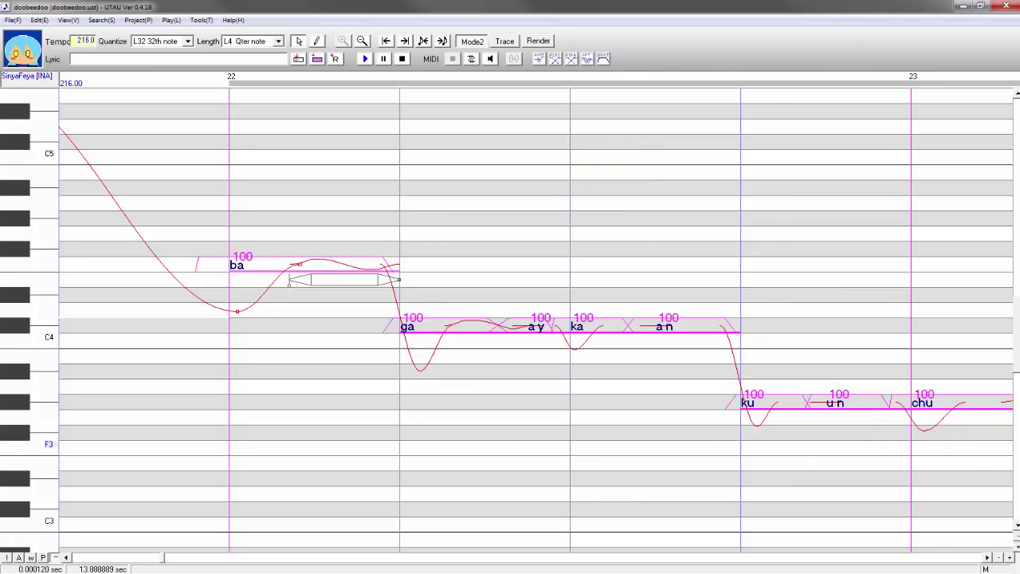
Switch to the RecList bahasa indonesia file in Notepad, maximize it and examine its notes and syllable rows.
key("alt+Tab")
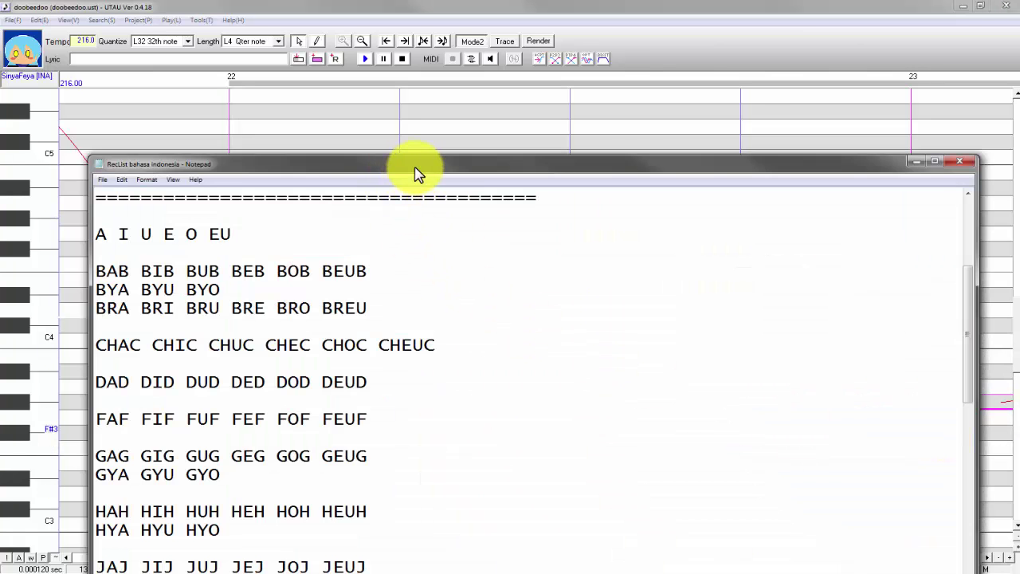
double_click(417, 171)
left_click(410, 318)
scroll(409, 319, "up", 4)
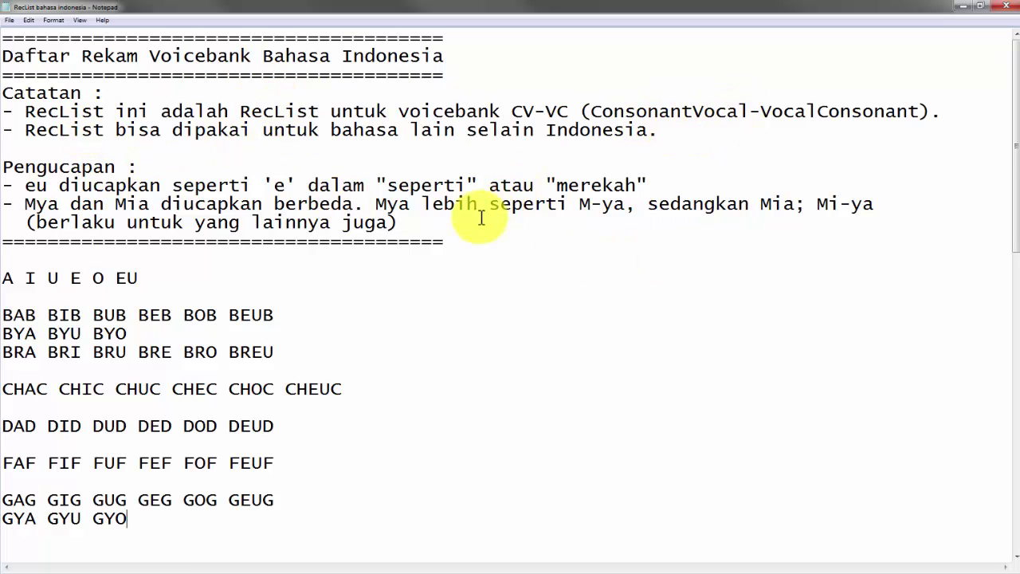
scroll(364, 280, "down", 5)
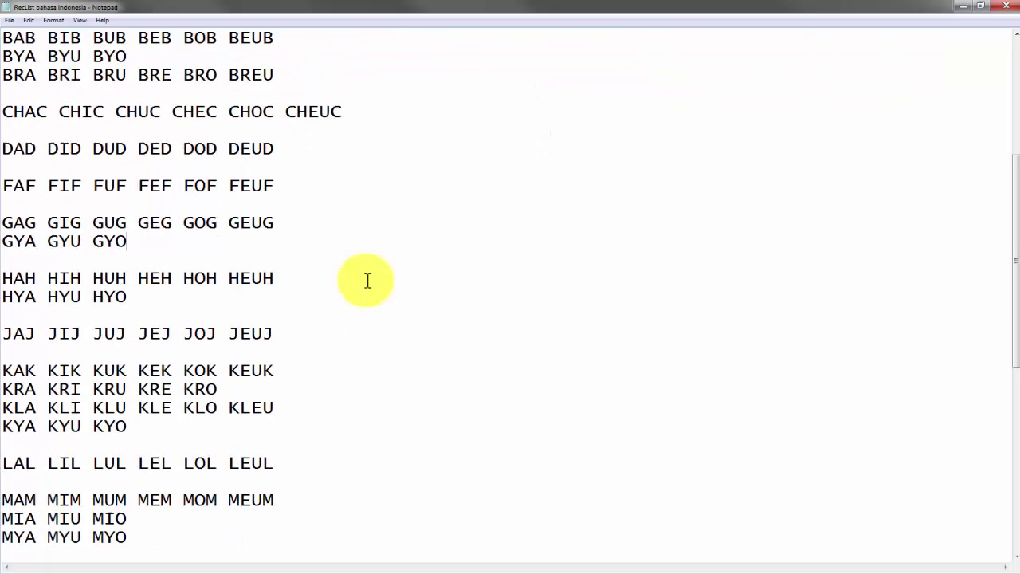
scroll(364, 280, "up", 5)
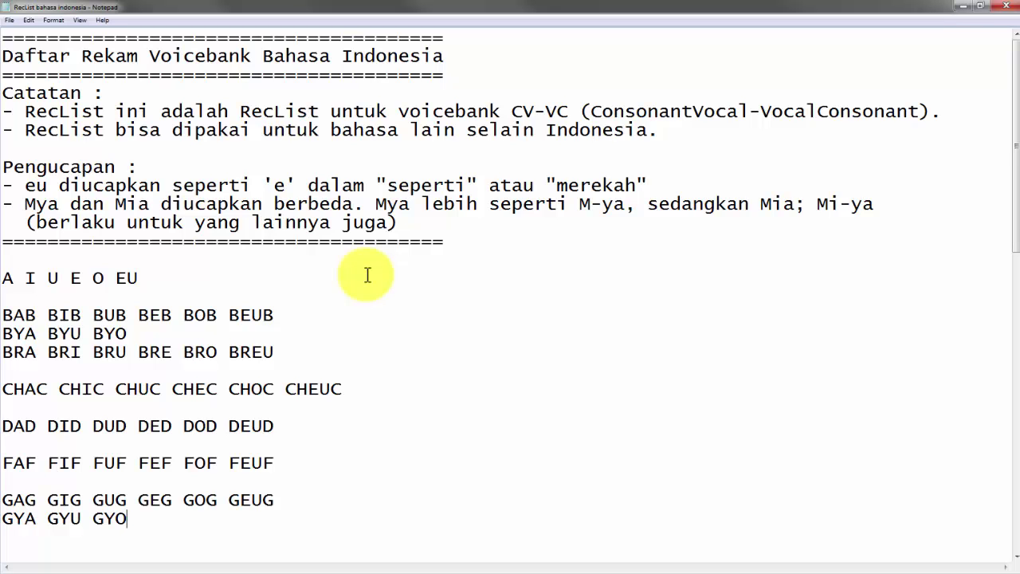
scroll(340, 333, "down", 6)
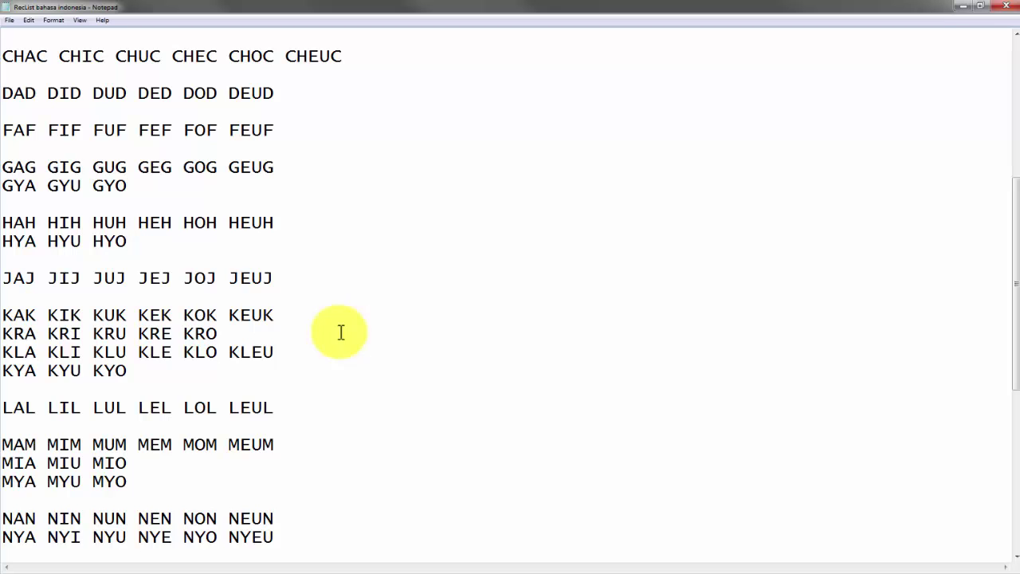
scroll(340, 333, "up", 5)
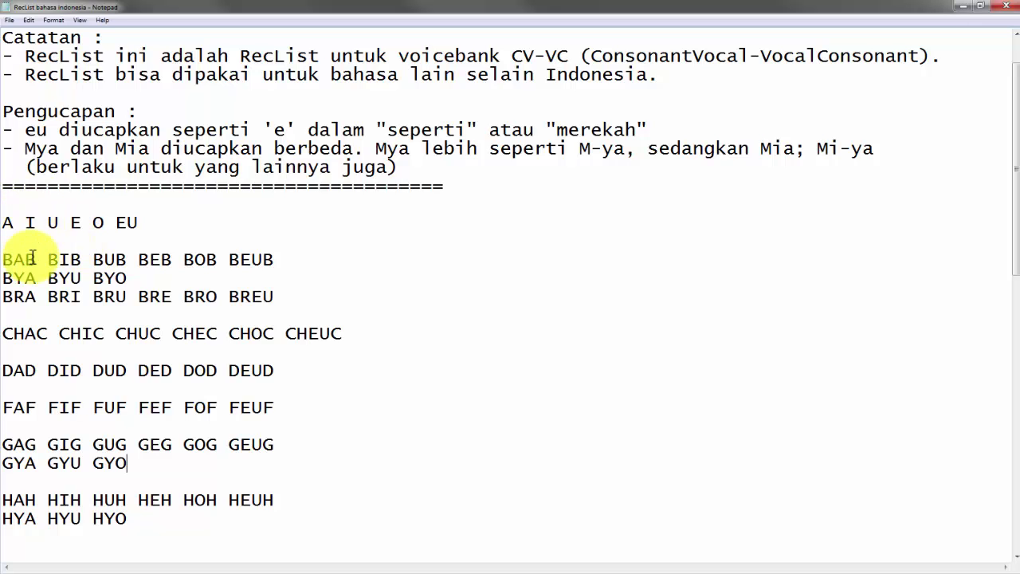
Highlight the EU vowel in the recording list and the syllable row from BAB to BEUB.
double_click(123, 224)
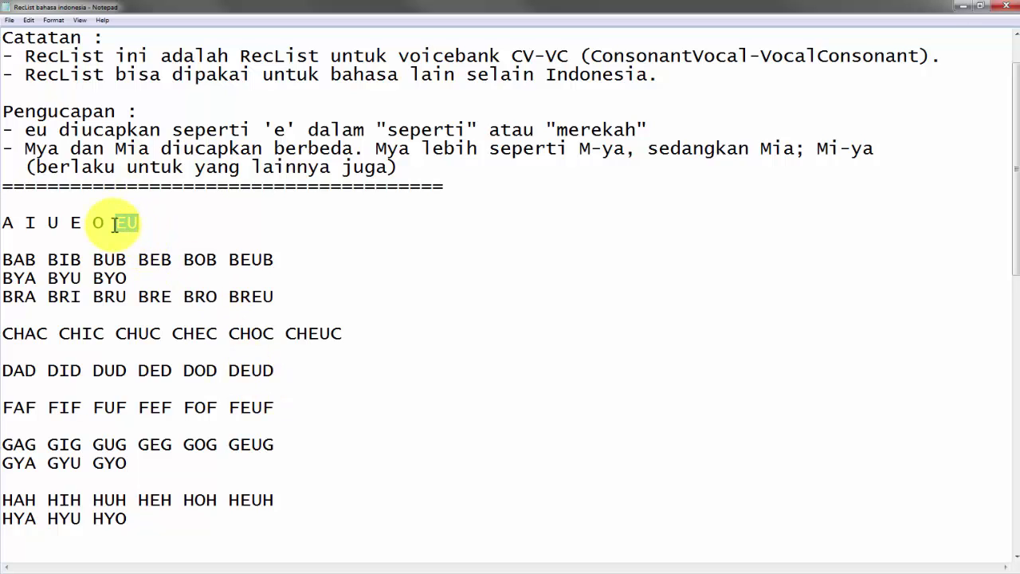
left_click(135, 224)
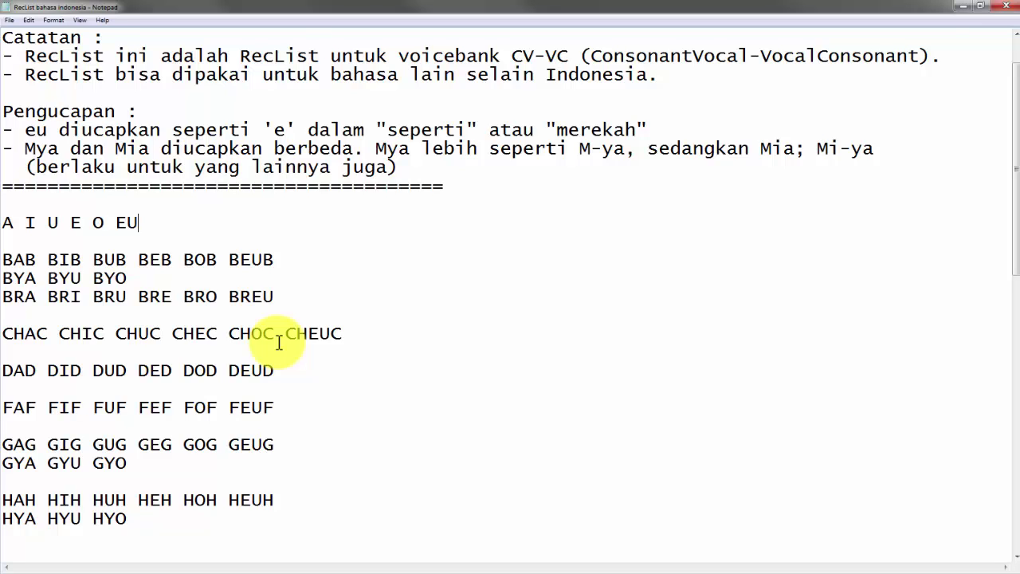
double_click(129, 222)
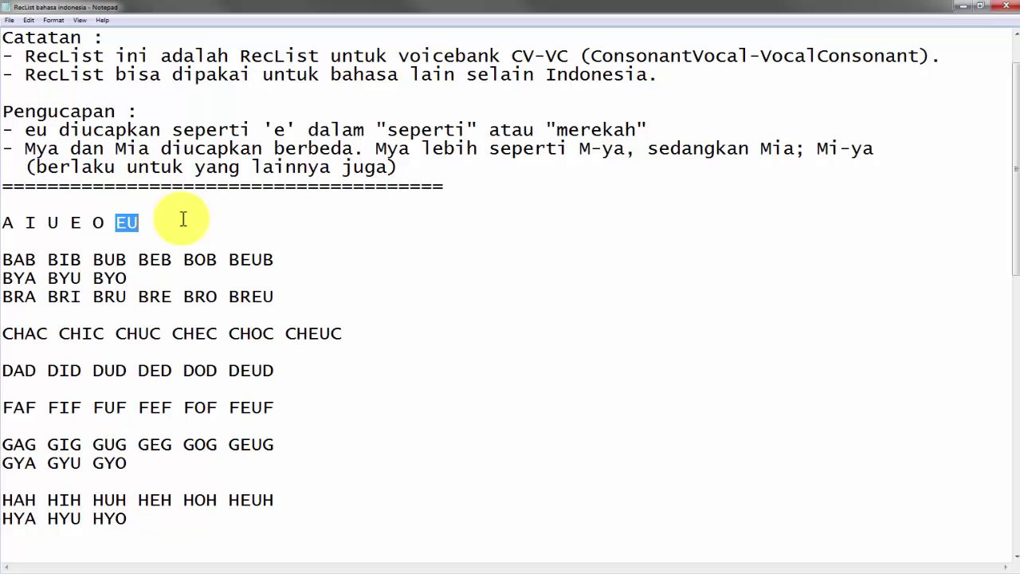
left_click(183, 219)
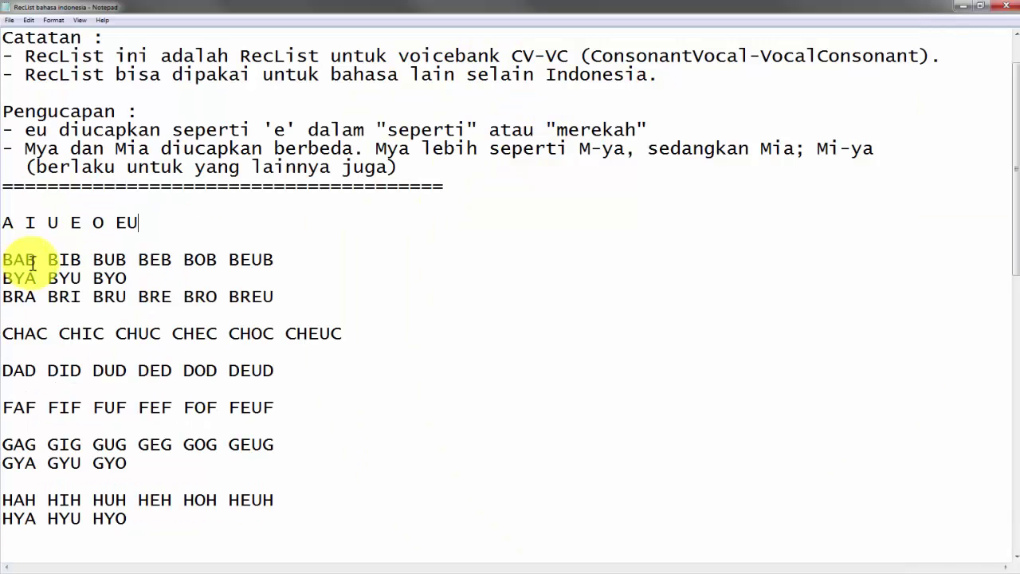
left_click_drag(4, 258, 276, 257)
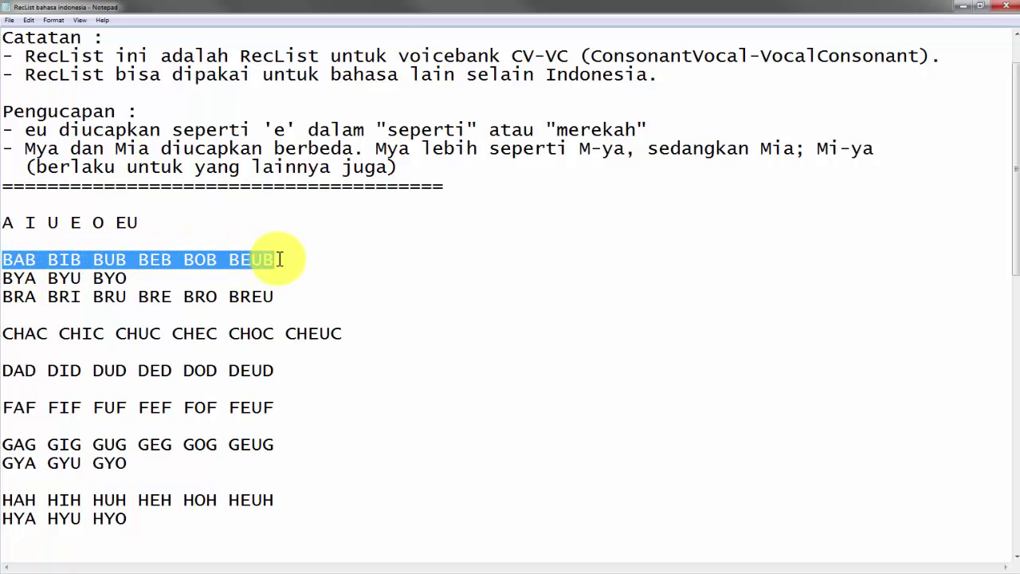
Examine the recording list's syllable rows through to the ZAZ row and minimize Notepad.
scroll(305, 299, "down", 6)
scroll(307, 297, "up", 3)
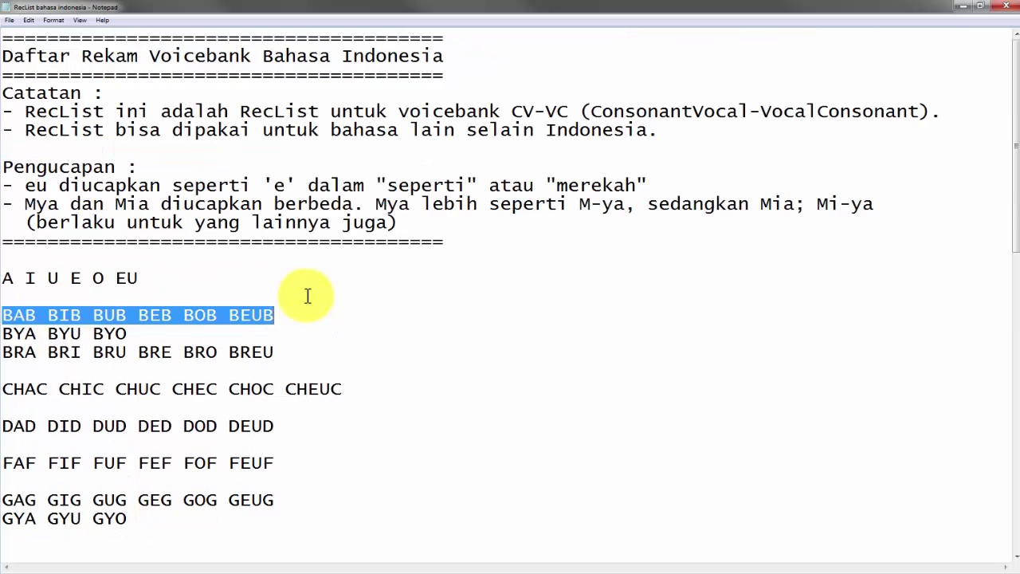
scroll(271, 299, "down", 2)
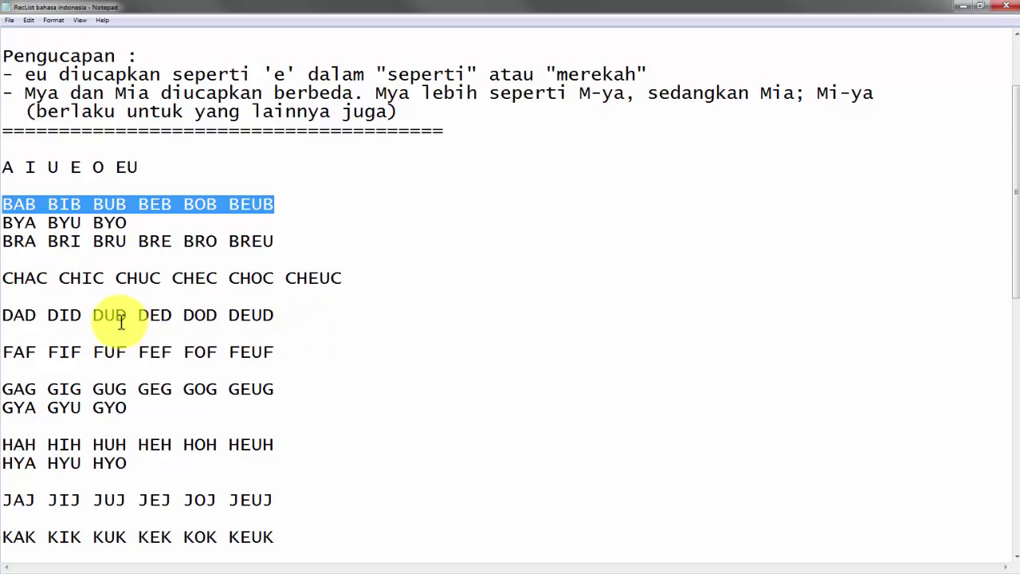
scroll(159, 327, "down", 1)
scroll(103, 289, "up", 1)
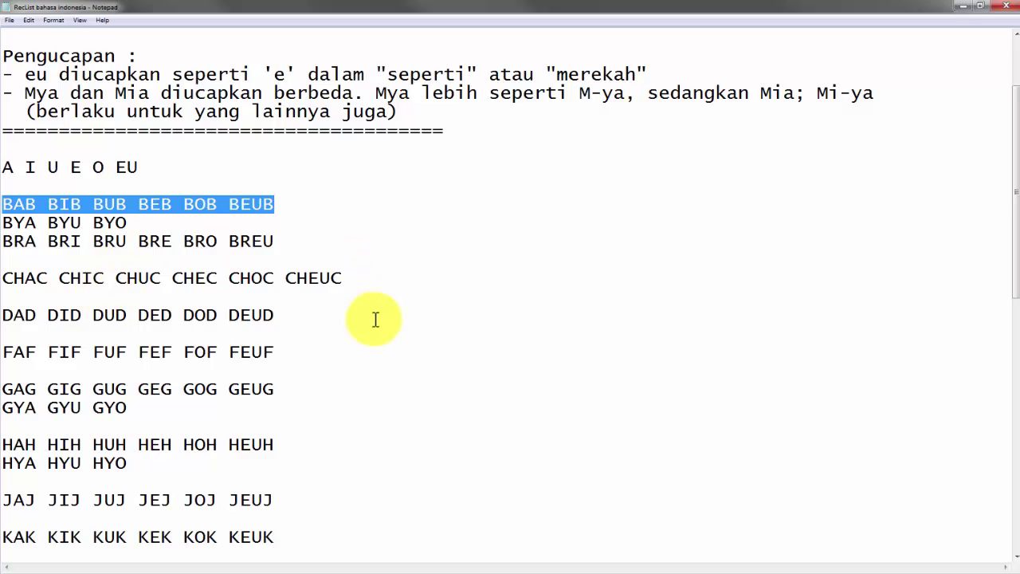
scroll(353, 335, "down", 11)
scroll(353, 335, "up", 8)
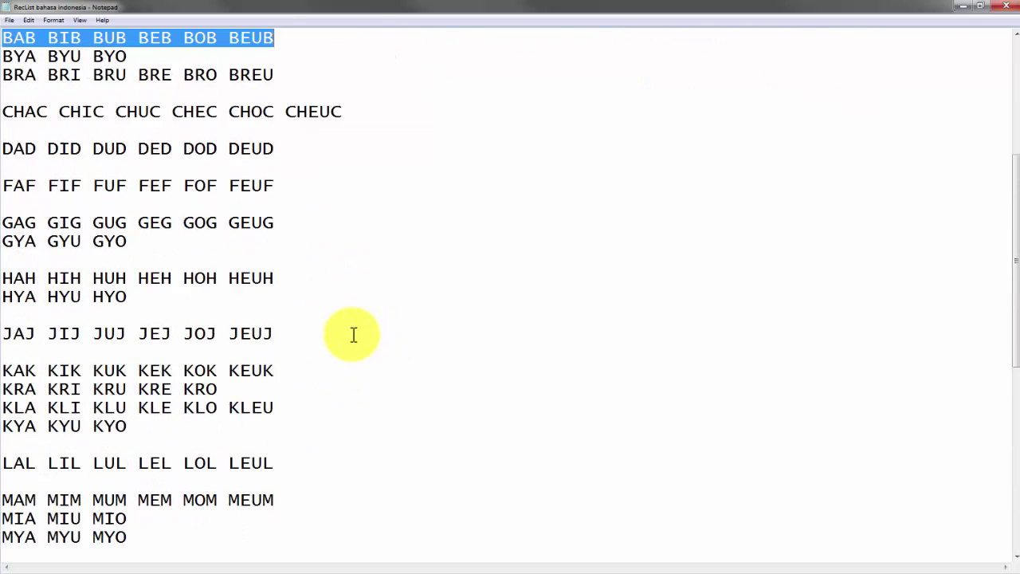
scroll(353, 335, "up", 5)
scroll(353, 335, "down", 13)
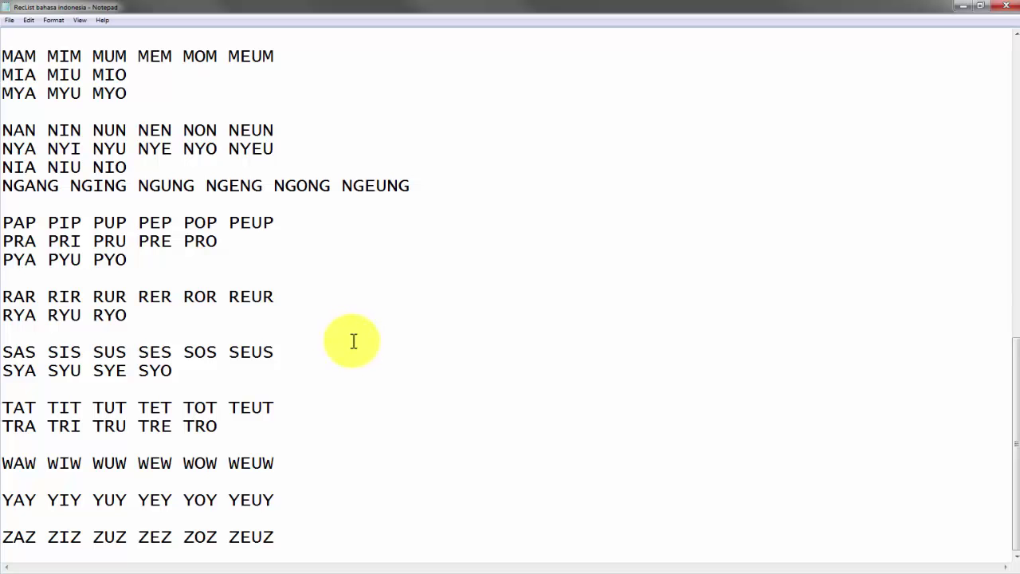
scroll(354, 339, "up", 6)
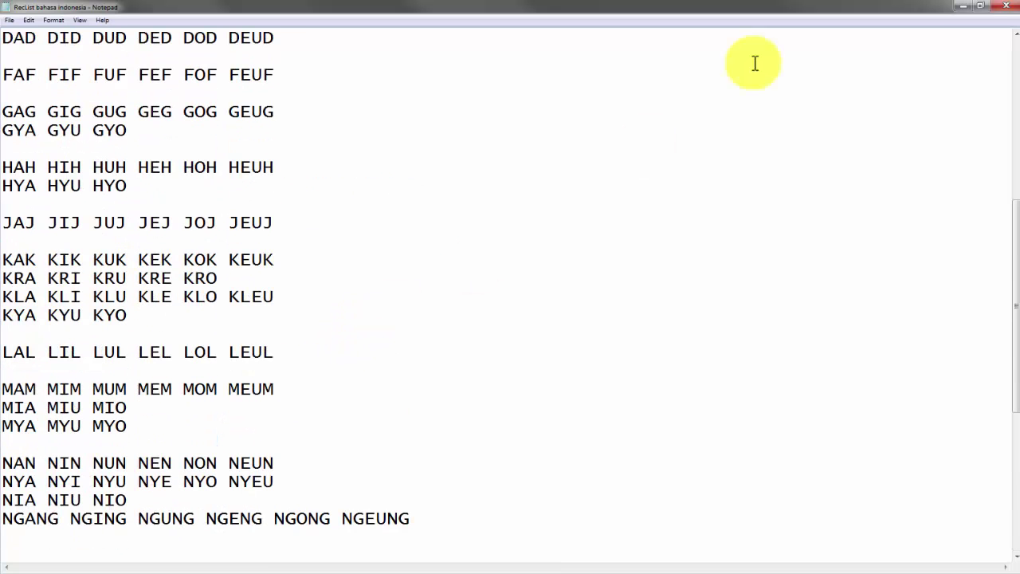
left_click(963, 8)
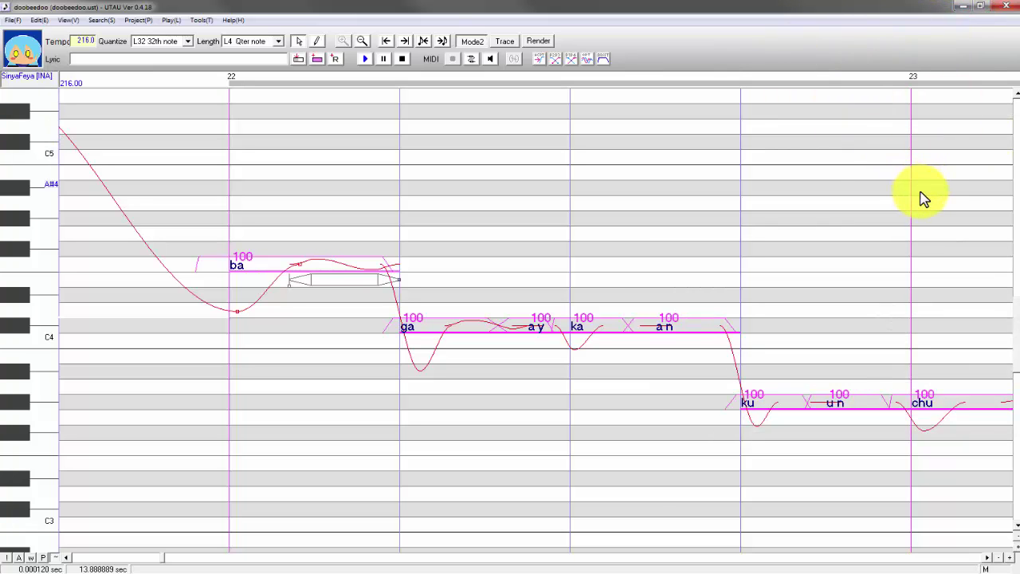
Select all notes and look through the alias entries in the SinyaFeya voice bank settings, including u and ko, cancelling without changes.
key("ctrl+a")
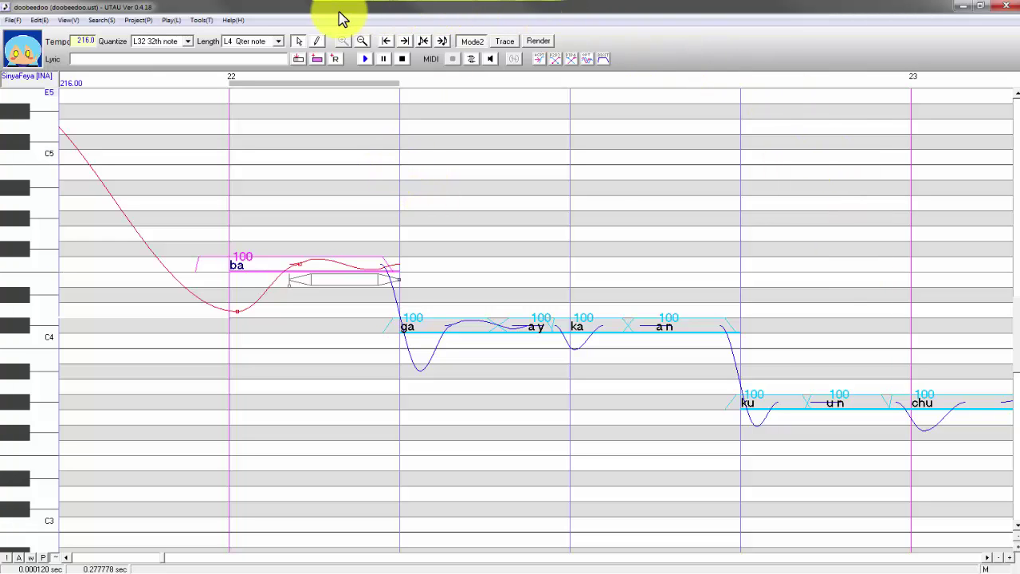
left_click(204, 19)
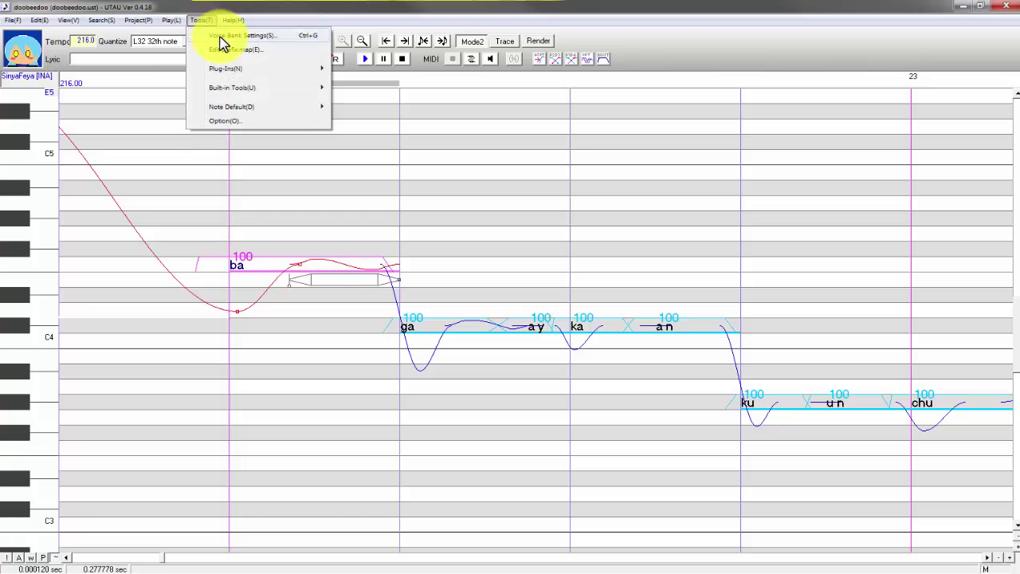
left_click(223, 43)
left_click(500, 246)
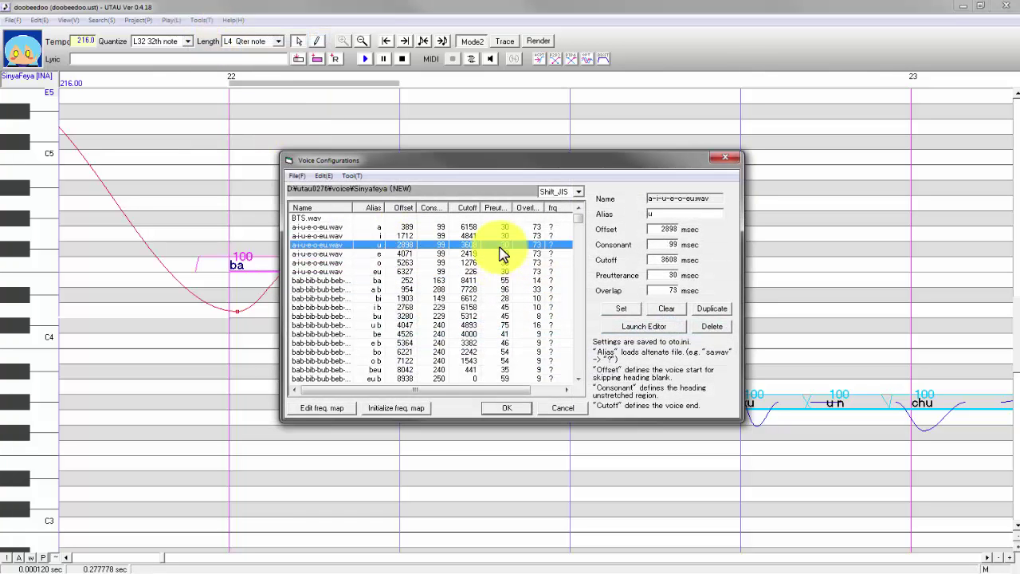
scroll(502, 253, "down", 8)
scroll(502, 254, "up", 8)
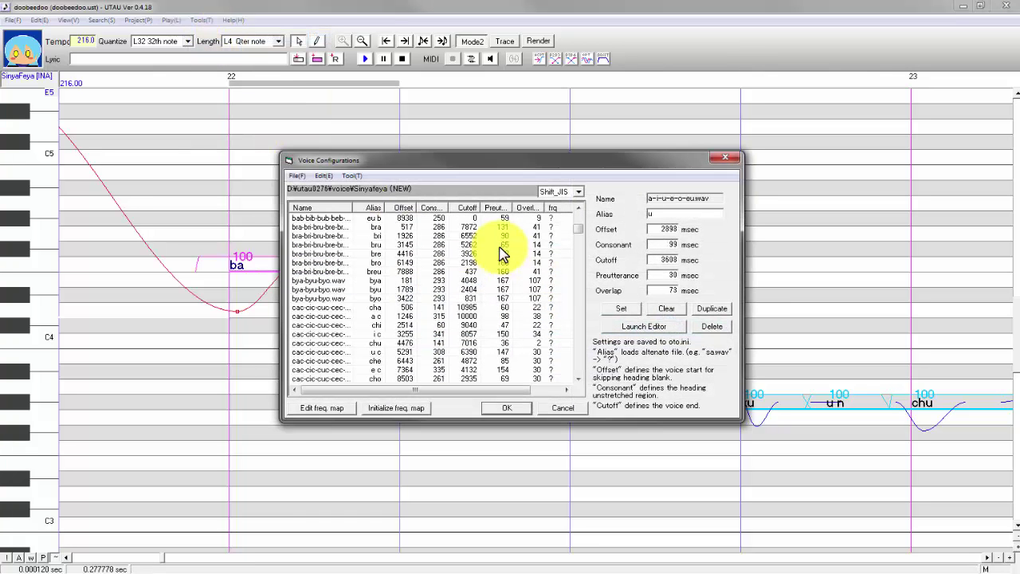
scroll(502, 253, "down", 15)
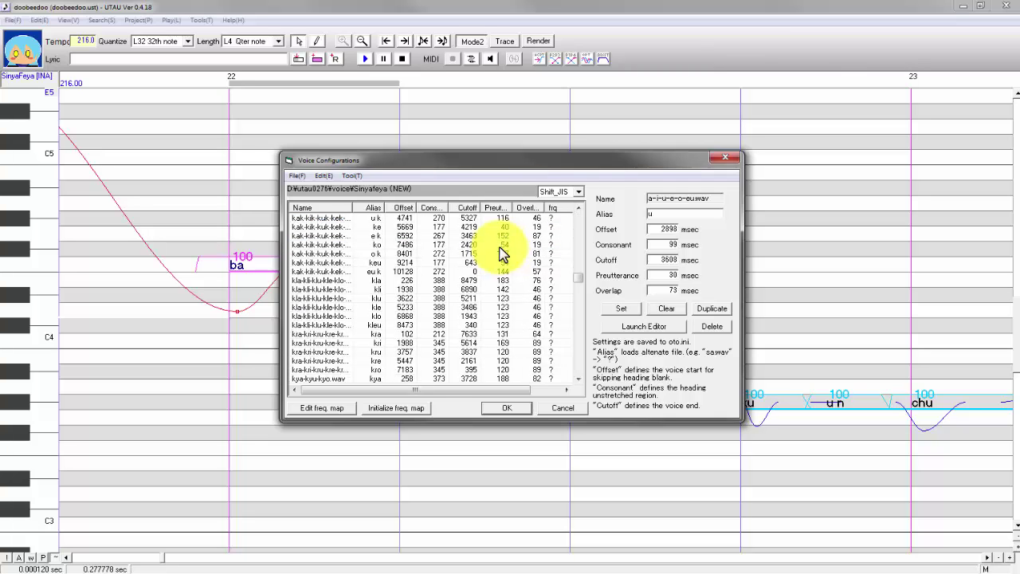
left_click(502, 254)
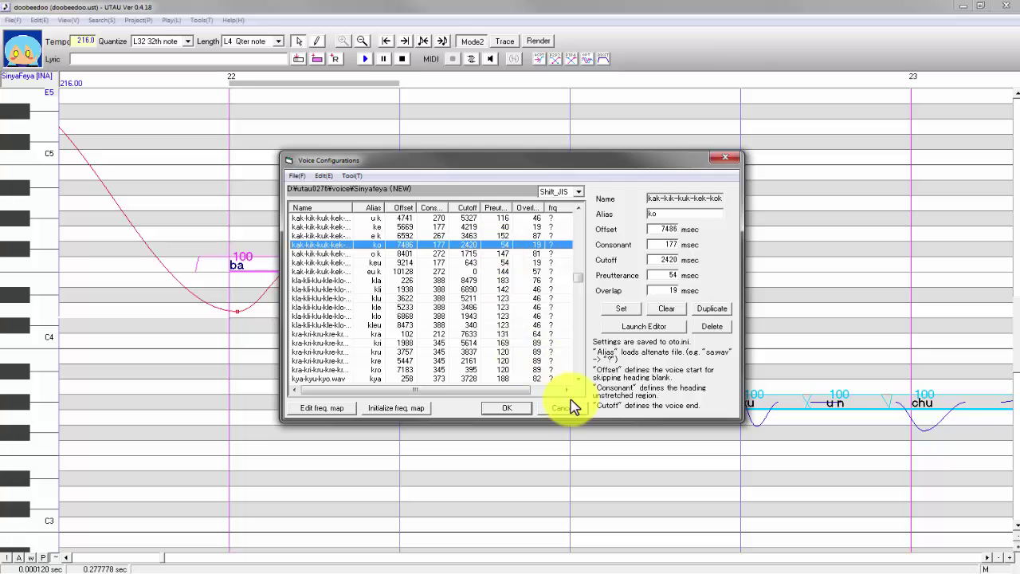
left_click(560, 407)
View the SinyaFeya voice bank's properties, close them and open the voice bank settings.
left_click(25, 62)
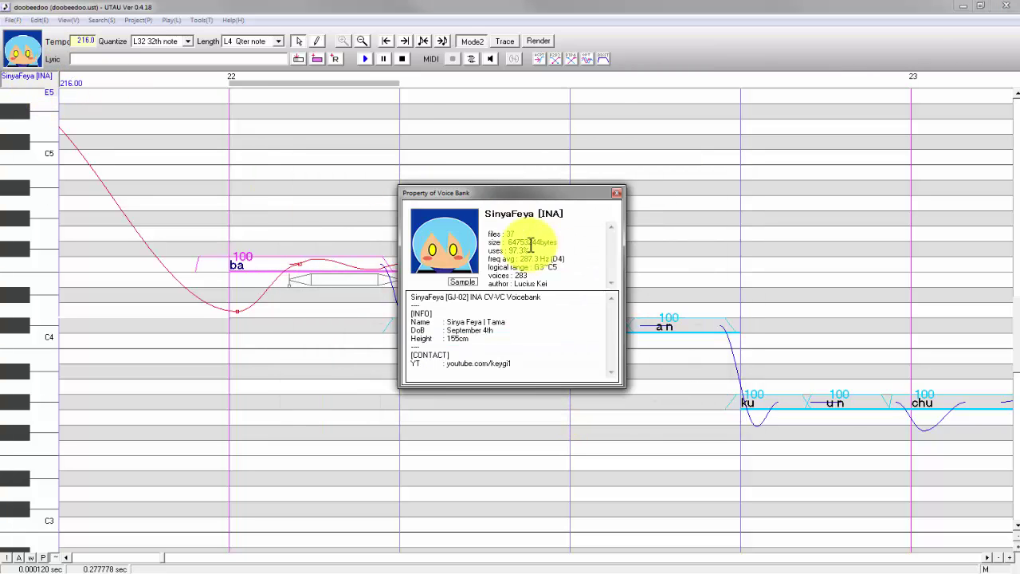
left_click(616, 193)
left_click(206, 21)
left_click(228, 37)
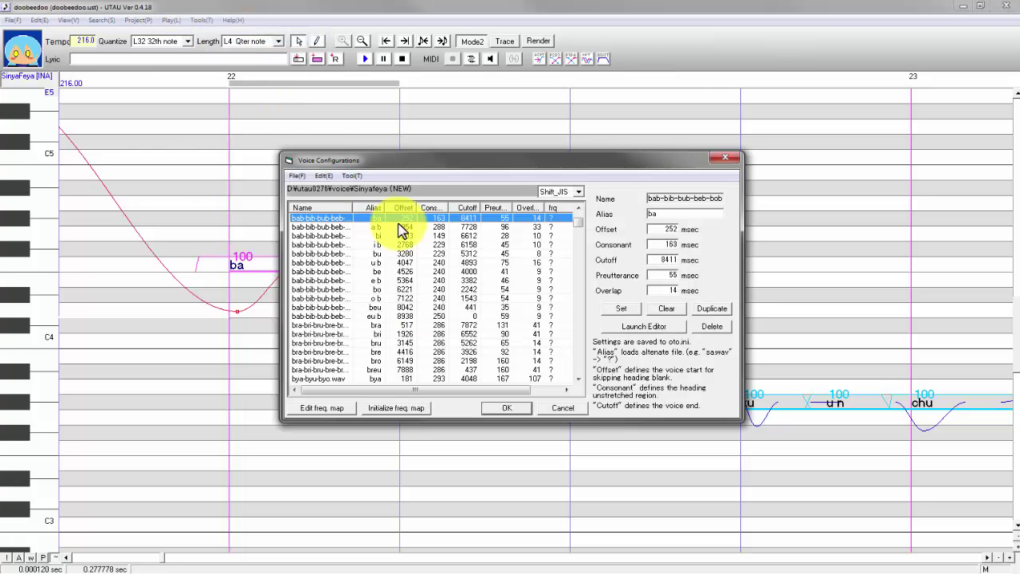
Look through the alias entries in the voice configurations, including bo and a, and cancel without changes.
left_click(508, 289)
scroll(510, 293, "up", 2)
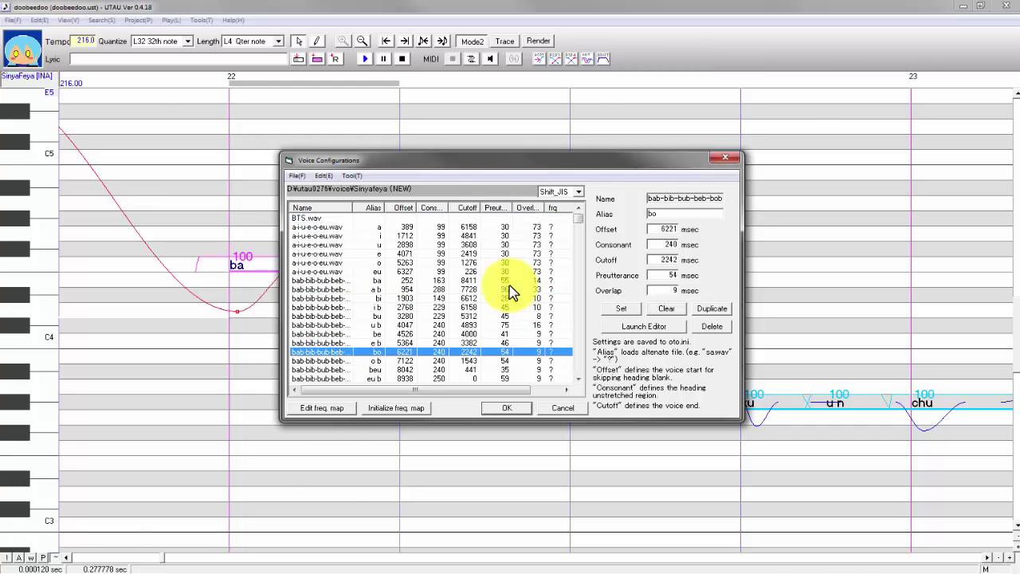
scroll(514, 298, "down", 8)
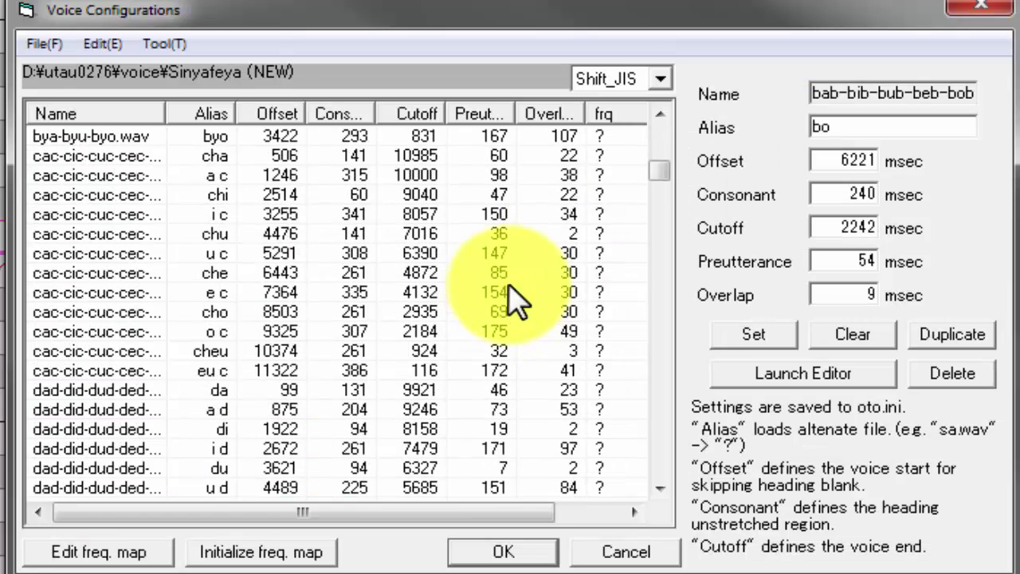
scroll(514, 299, "down", 7)
scroll(514, 299, "down", 6)
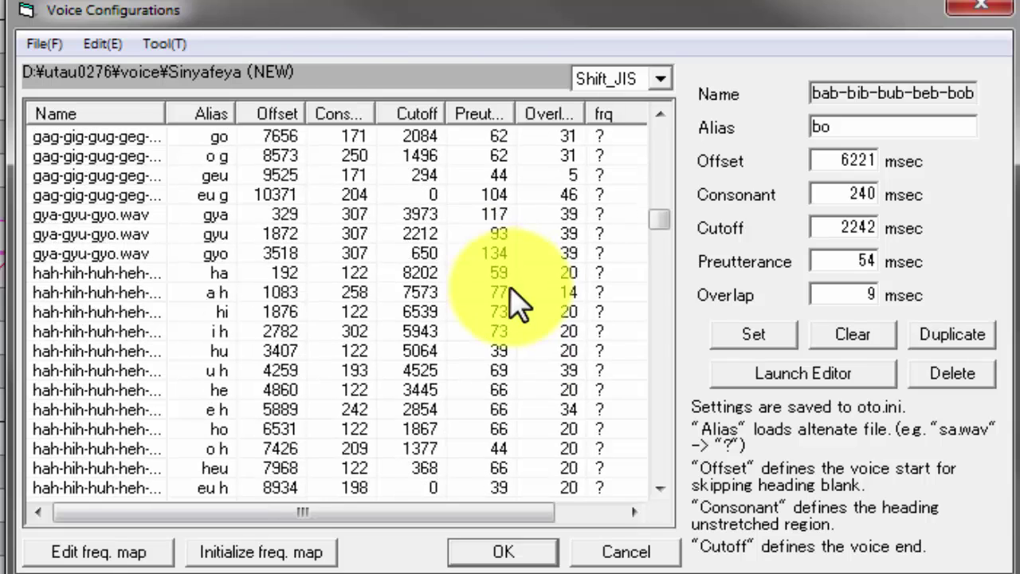
scroll(514, 299, "down", 7)
scroll(510, 293, "up", 20)
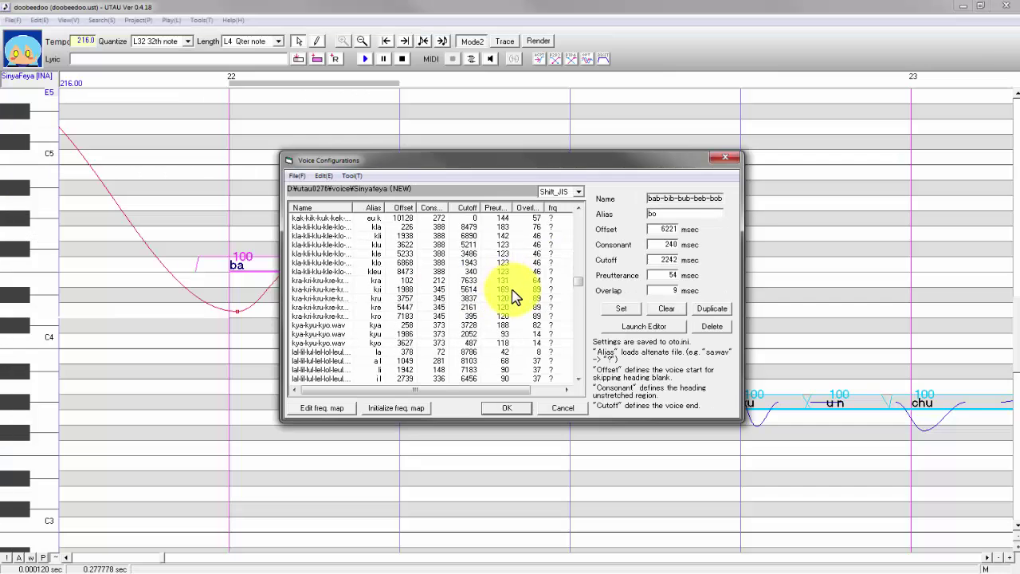
scroll(546, 276, "down", 20)
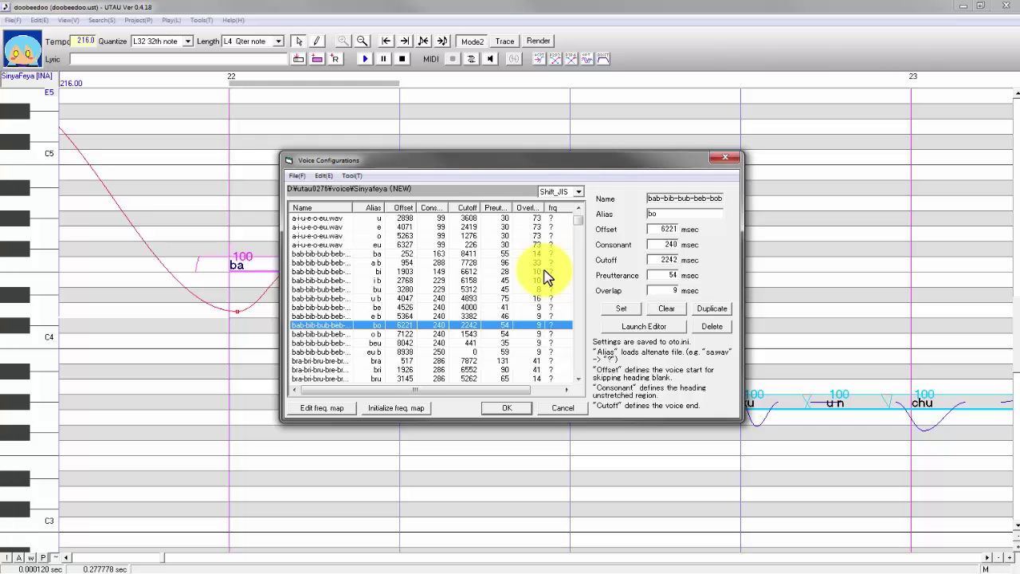
scroll(545, 276, "down", 15)
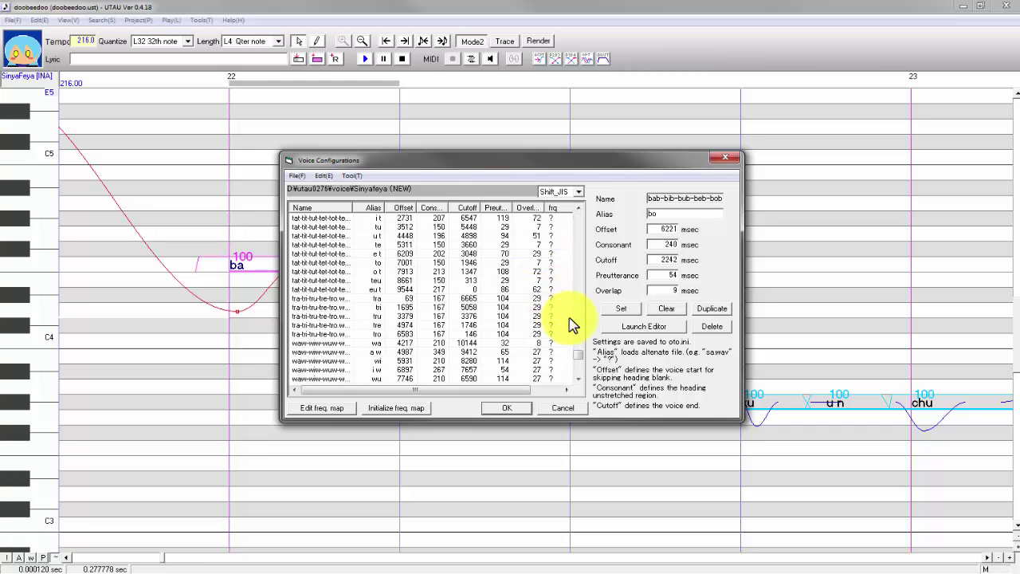
left_click_drag(580, 355, 584, 218)
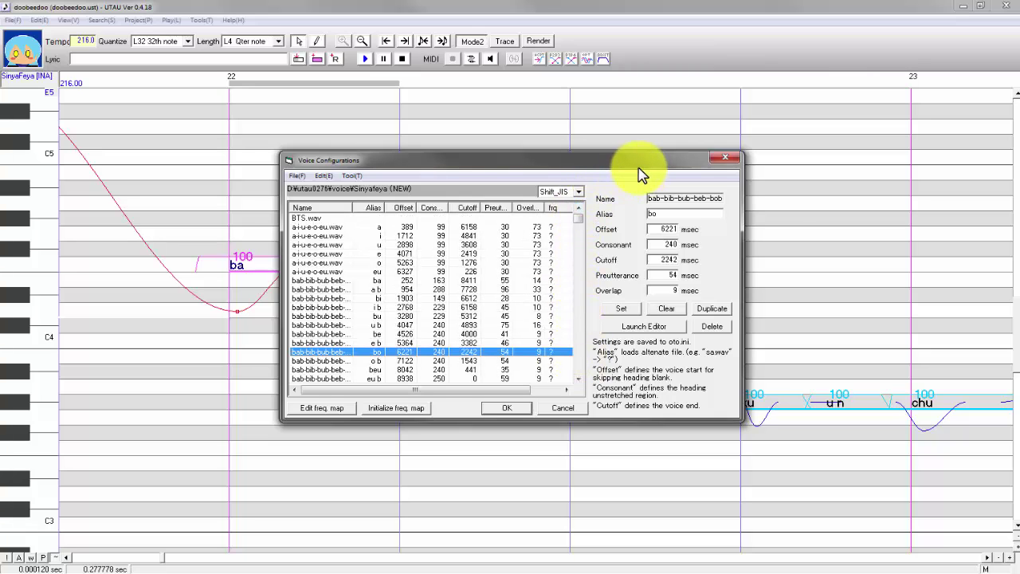
left_click(510, 227)
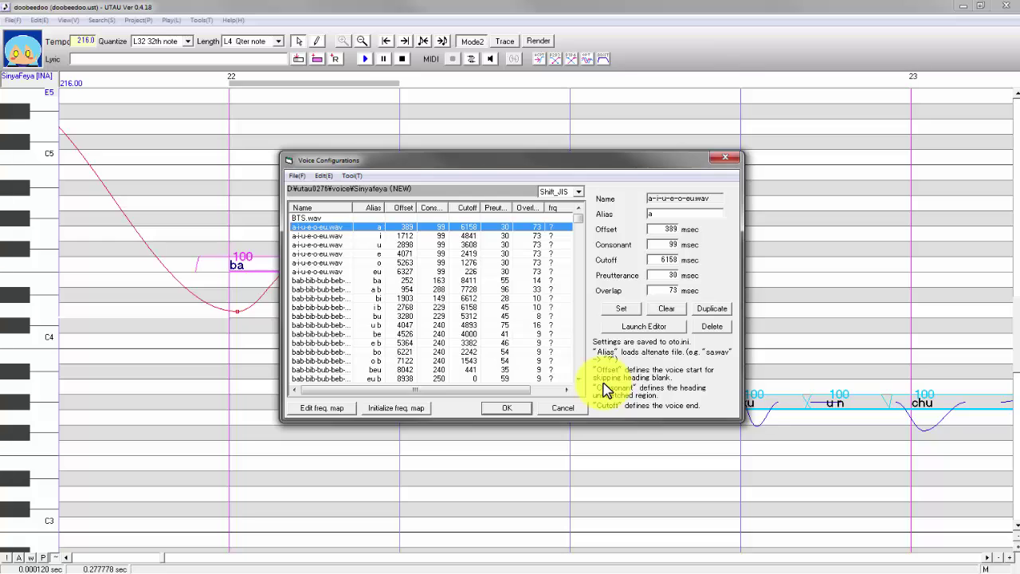
left_click(572, 408)
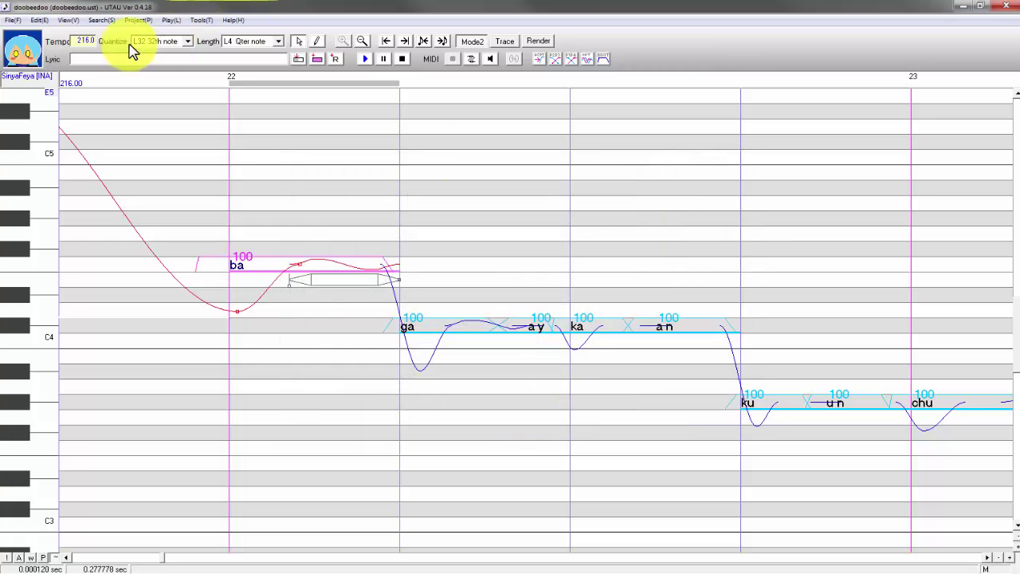
Review the voice bank's property details down to the author line and close them.
left_click(21, 45)
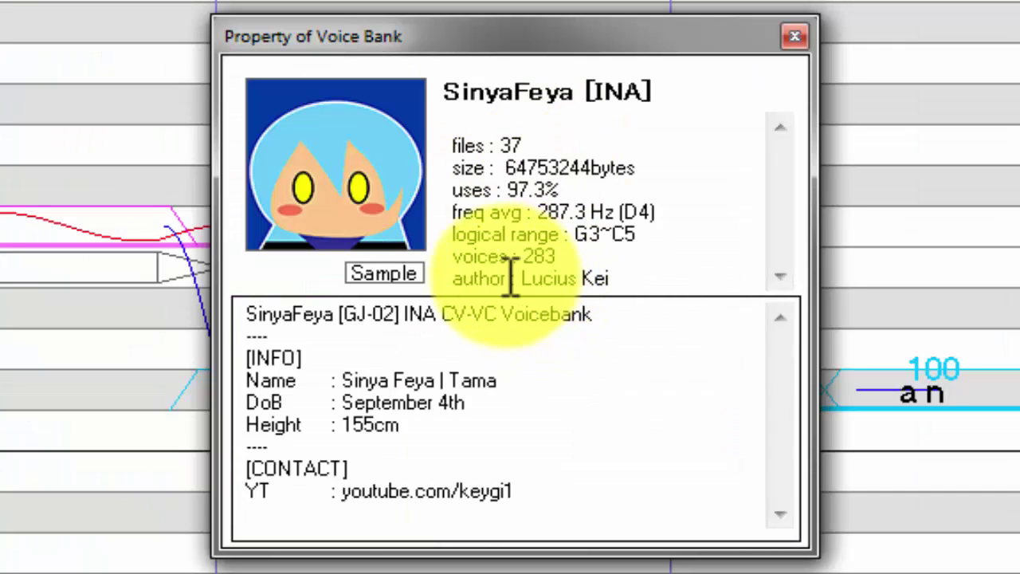
left_click_drag(508, 278, 696, 279)
left_click(696, 279)
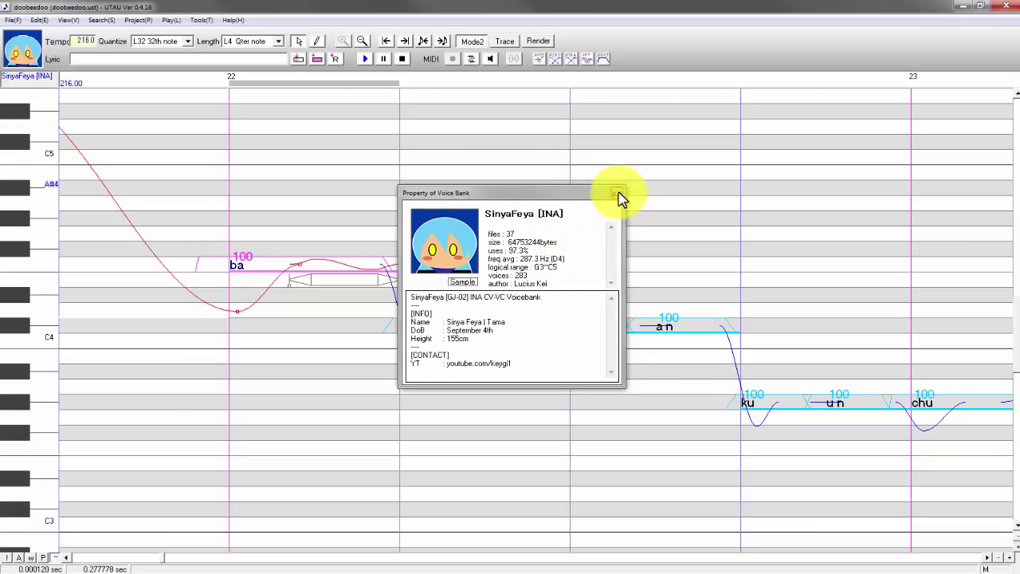
left_click(795, 36)
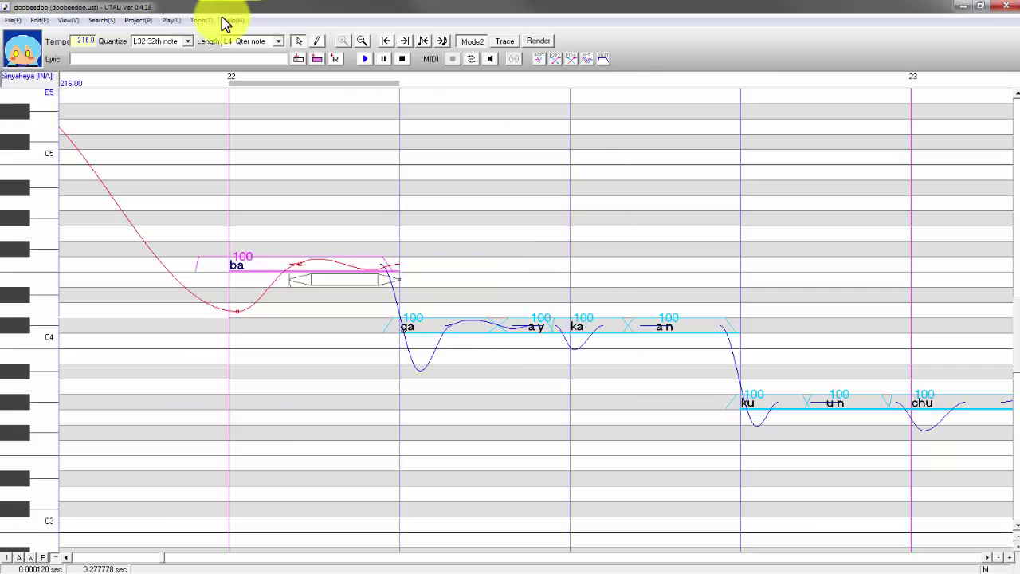
Open the voice bank settings and examine the a alias of a-i-u-e-o-eu.wav in the waveform editor.
left_click(205, 22)
left_click(220, 36)
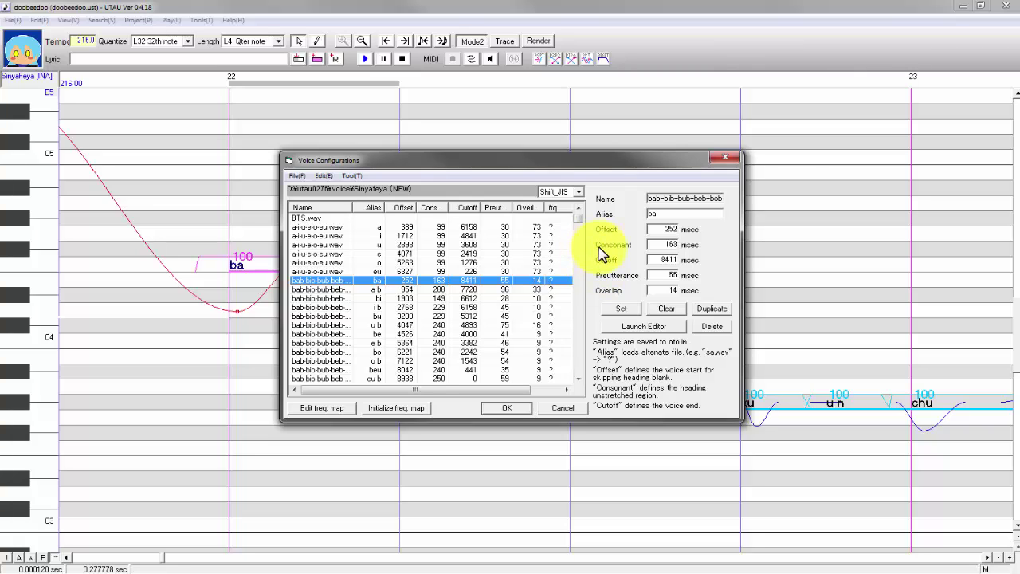
scroll(579, 221, "down", 1)
scroll(578, 221, "up", 1)
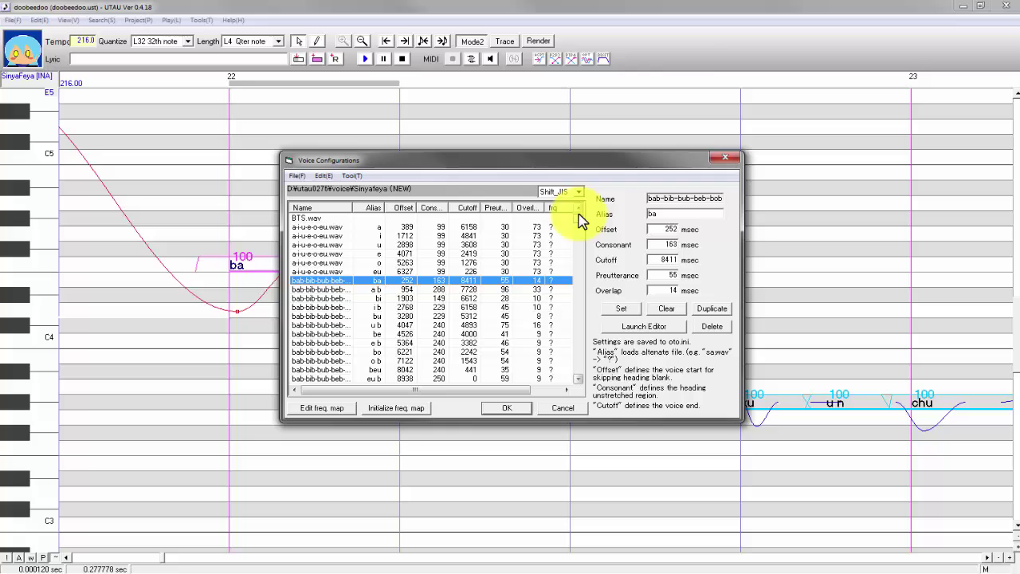
left_click(388, 227)
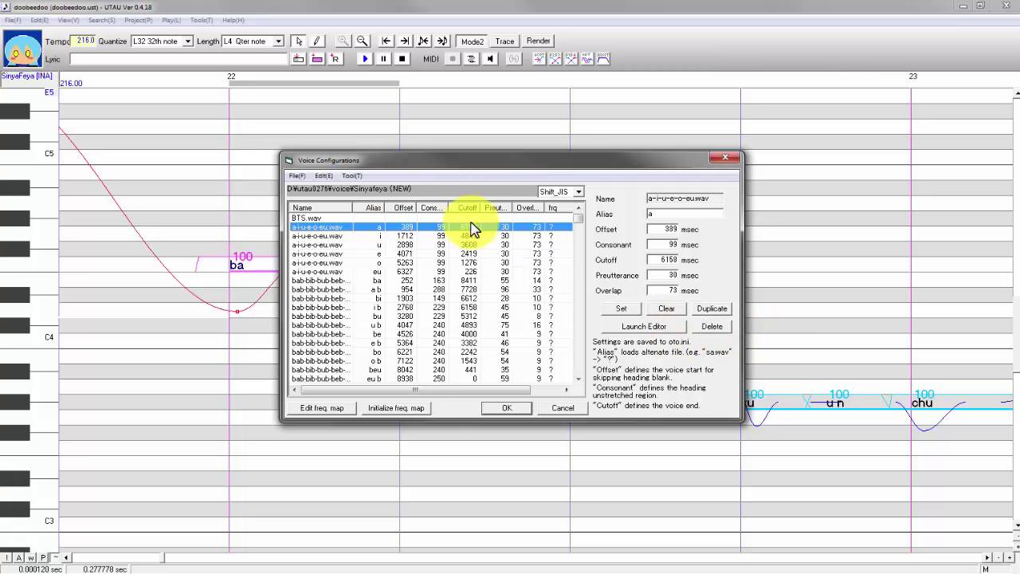
left_click(650, 326)
left_click_drag(476, 403, 515, 275)
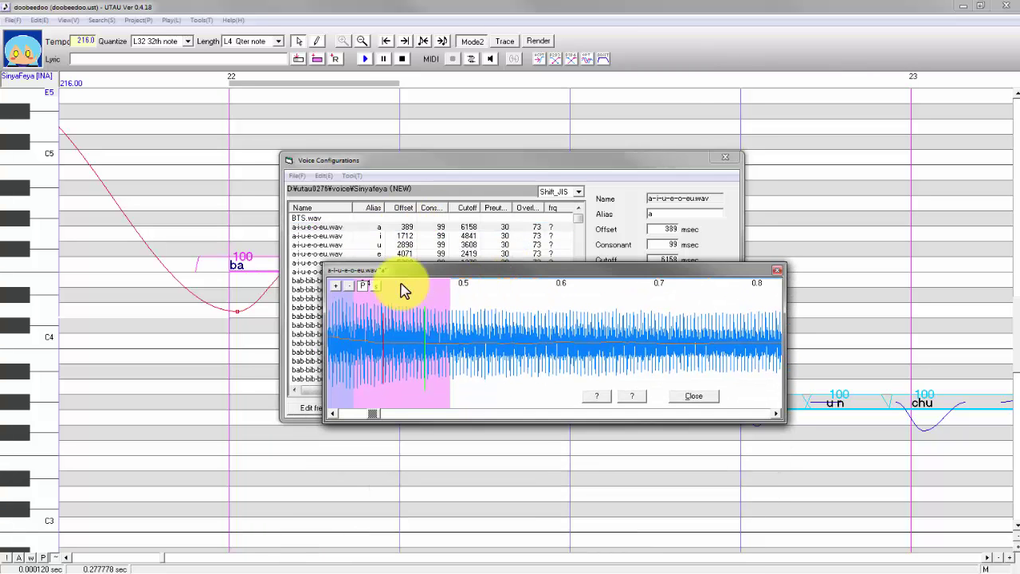
left_click(348, 286)
left_click(349, 285)
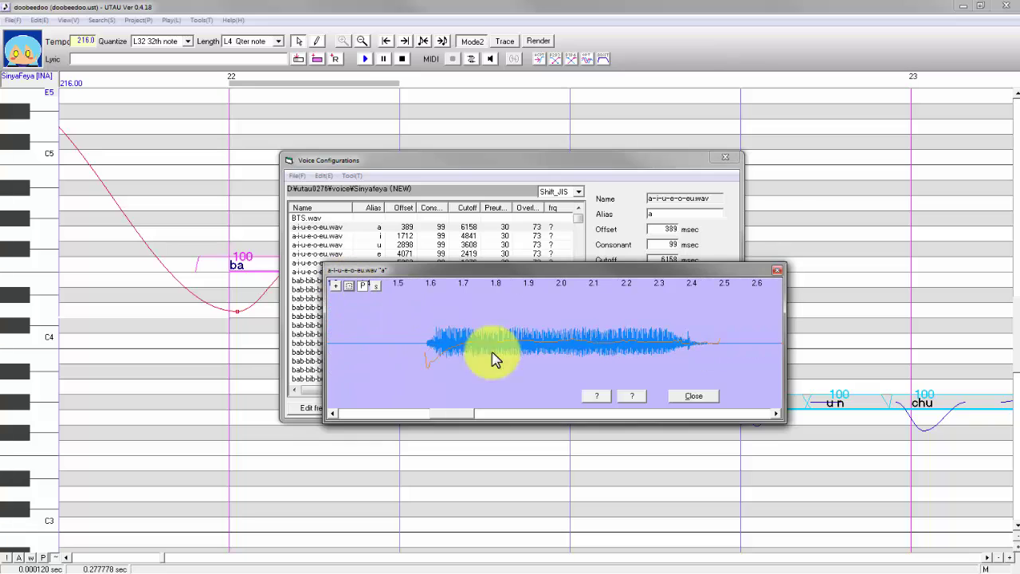
left_click(705, 397)
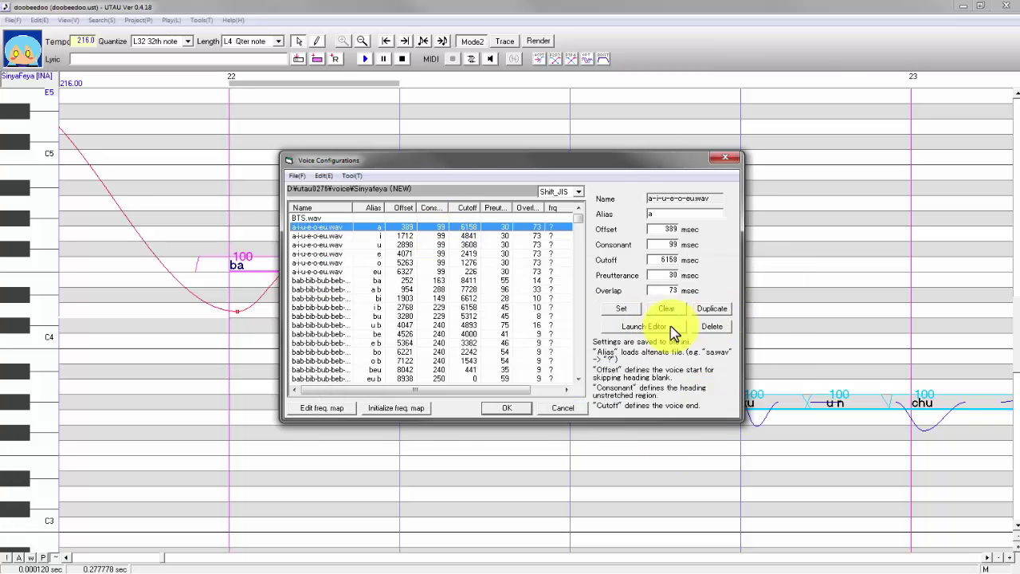
Clear the alias and timing parameters of the first a-i-u-e-o-eu.wav entry.
left_click(662, 310)
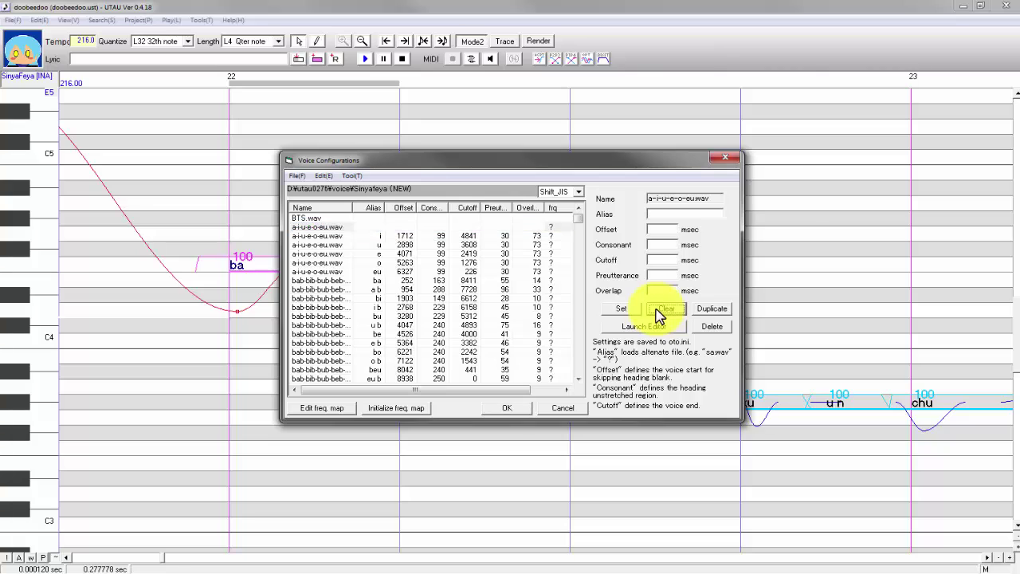
left_click(338, 226)
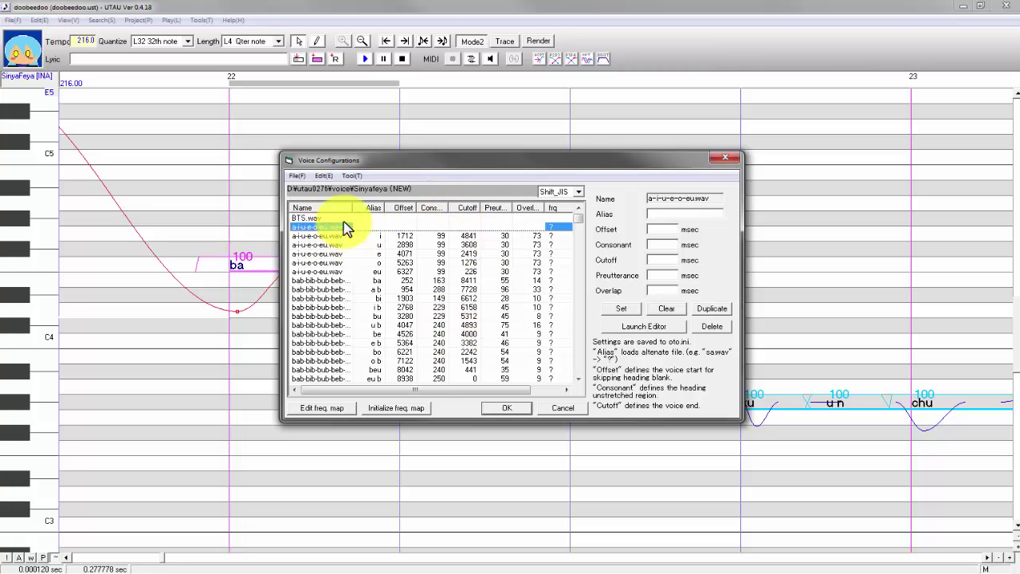
scroll(358, 243, "down", 4)
scroll(358, 239, "up", 4)
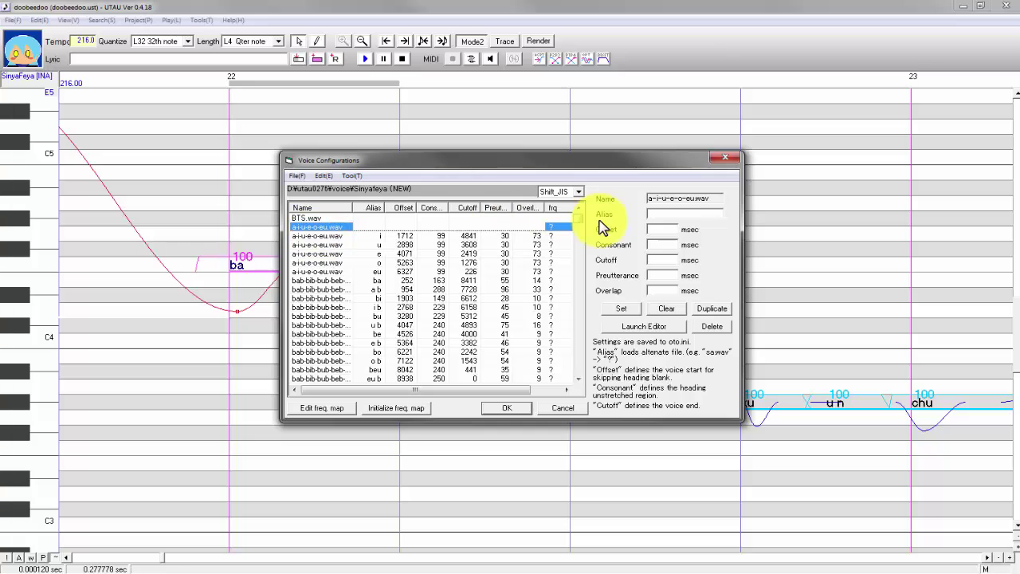
Set the alias of the cleared a-i-u-e-o-eu.wav entry to a, leaving its timing values blank.
left_click(683, 215)
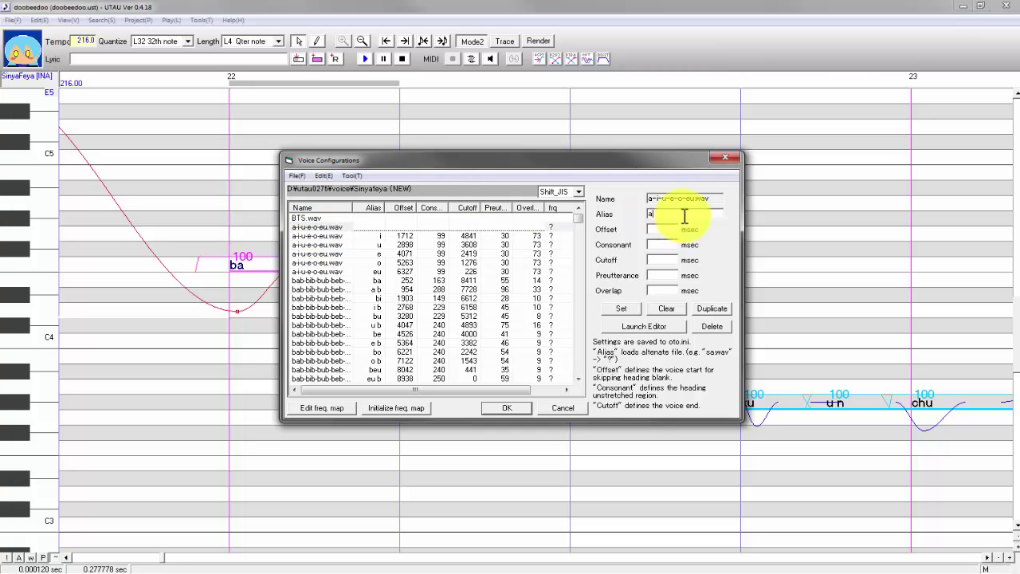
left_click(628, 311)
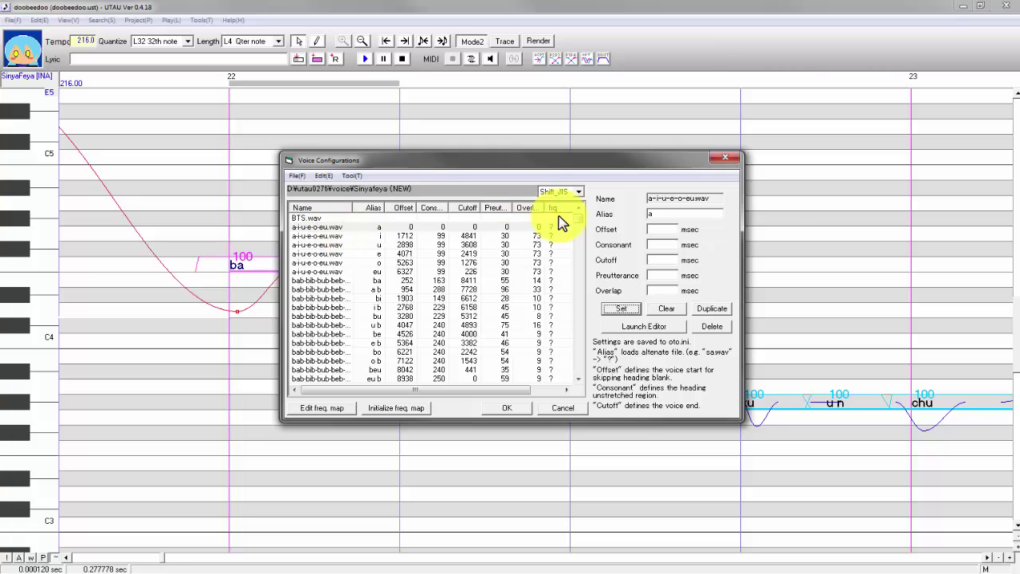
left_click_drag(721, 199, 685, 211)
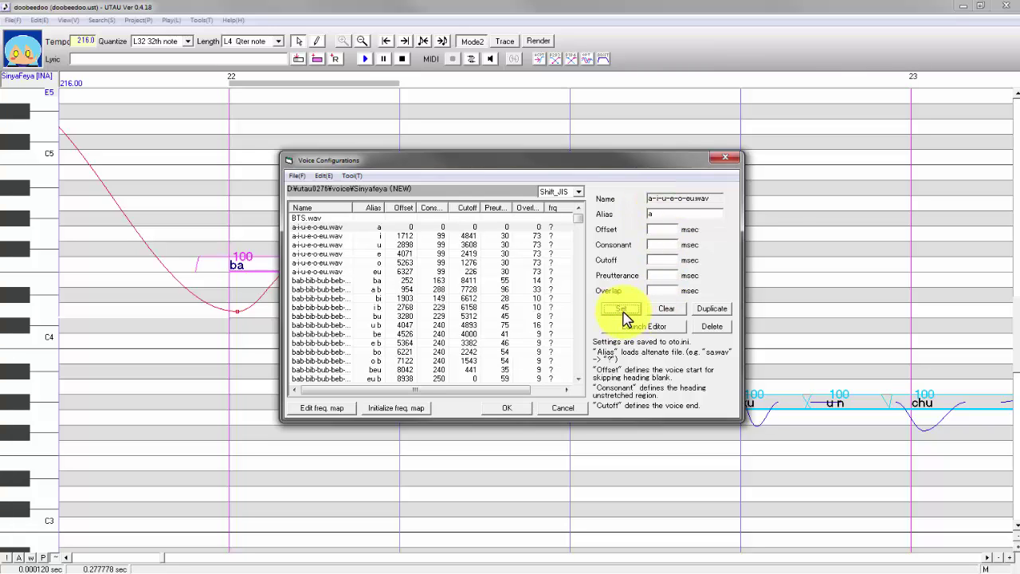
Examine the full a-i-u-e-o-eu.wav waveform in an enlarged editor window and save the voice bank settings.
left_click(635, 333)
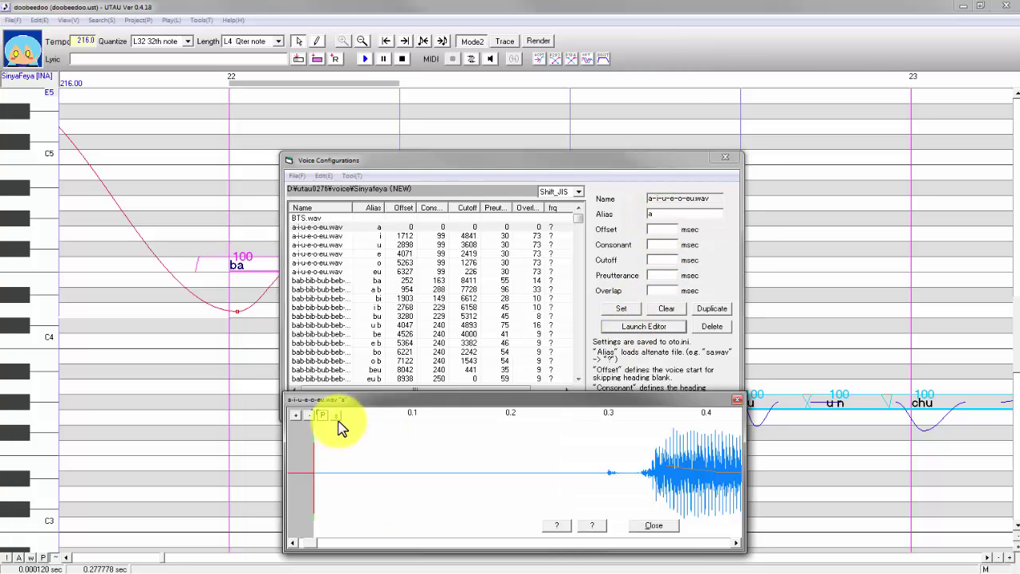
left_click(308, 415)
left_click(309, 415)
left_click(308, 416)
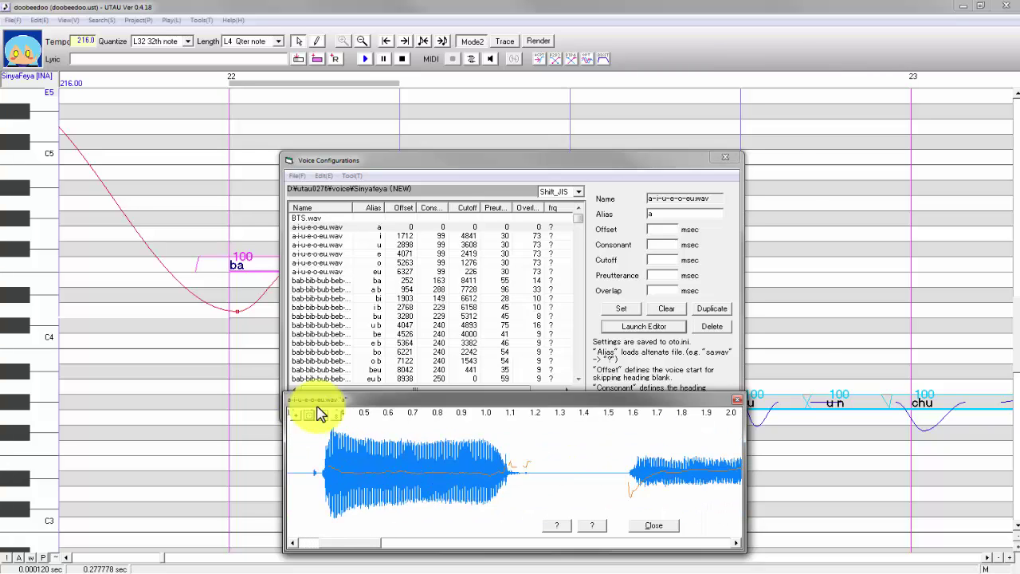
left_click_drag(336, 399, 423, 285)
left_click_drag(375, 380, 7, 375)
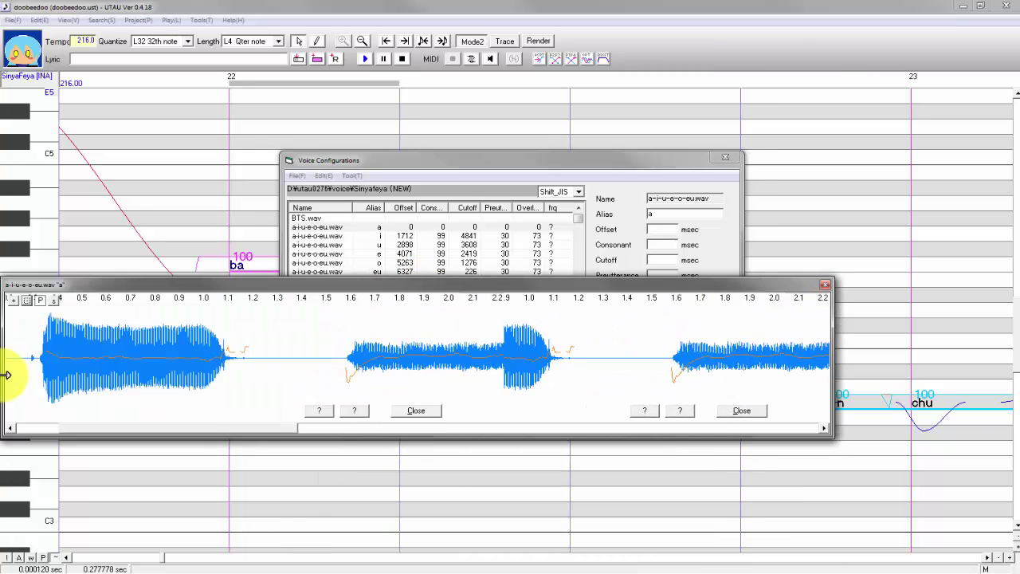
left_click_drag(200, 428, 776, 422)
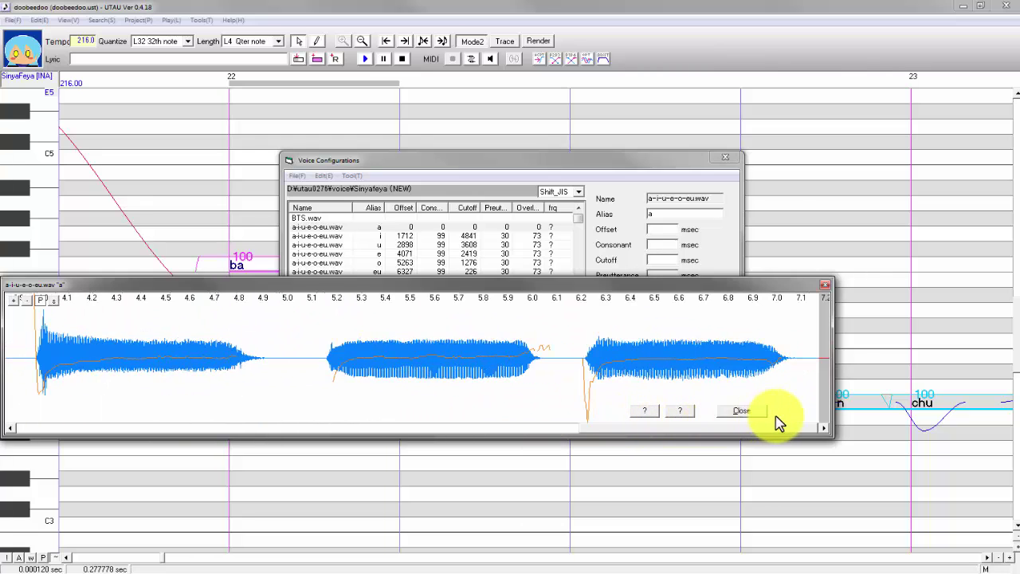
left_click(757, 411)
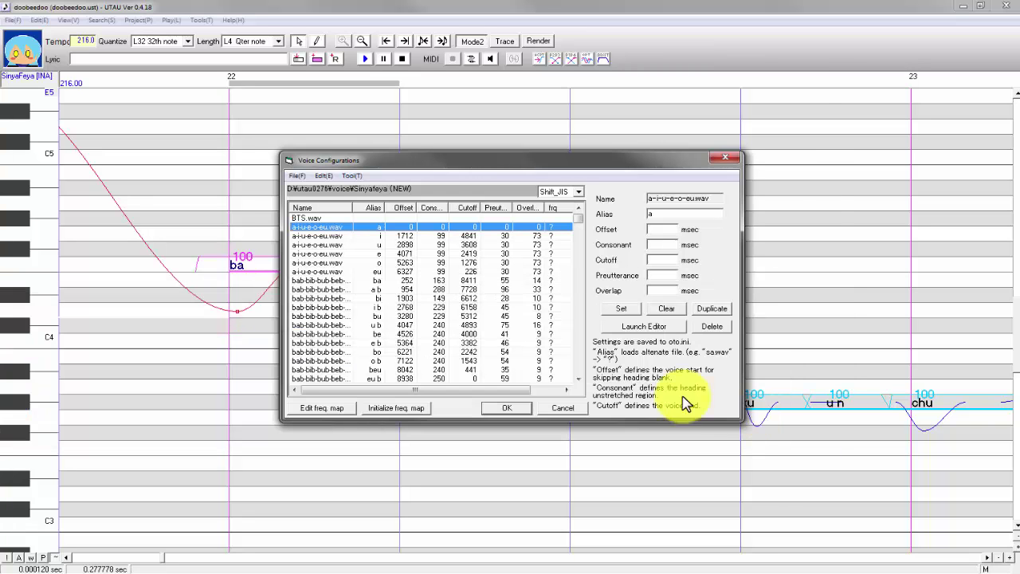
left_click(496, 408)
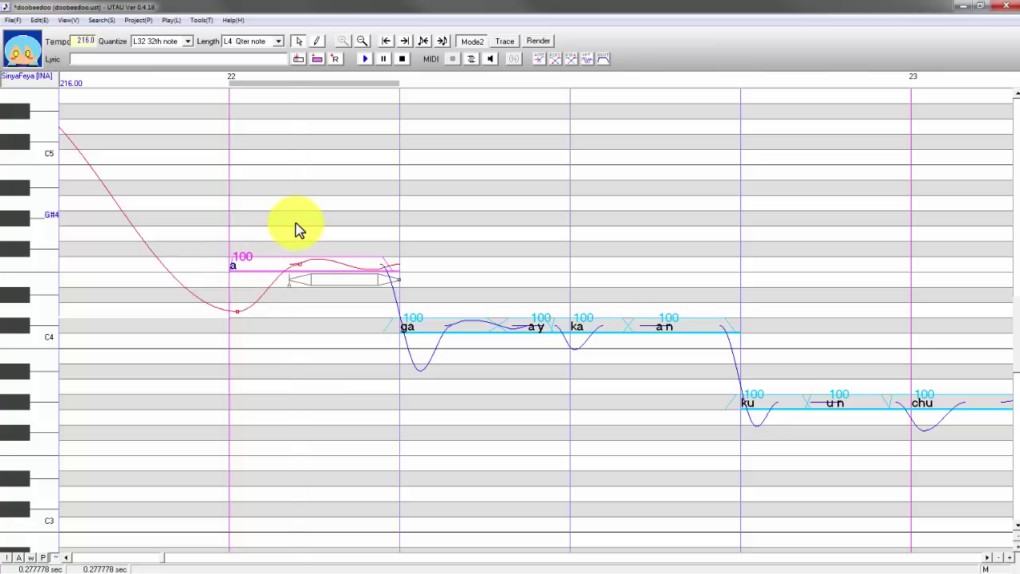
Play the note at bar 22 with the lyric a and restore its lyric to ba.
left_click(366, 60)
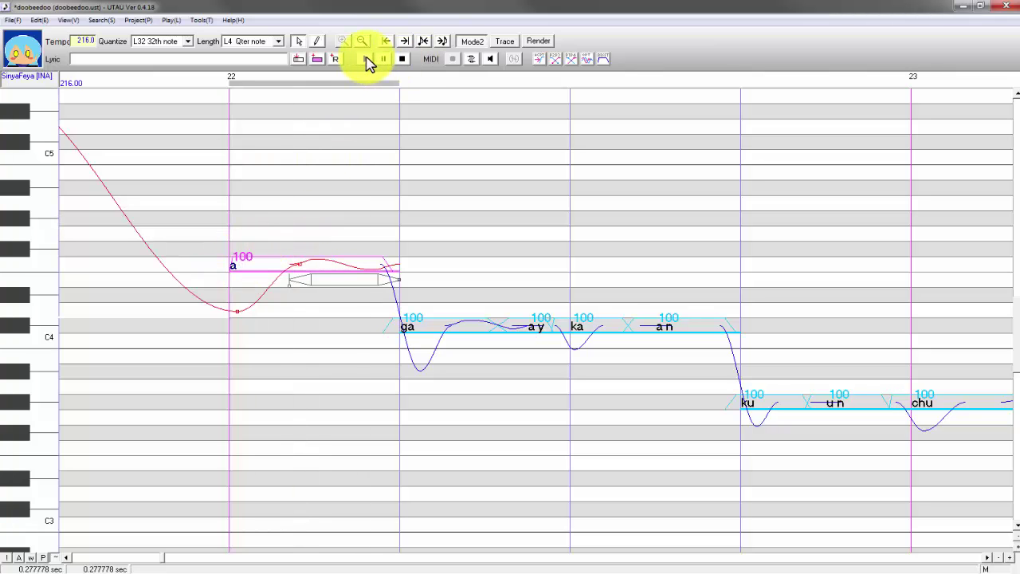
left_click(207, 20)
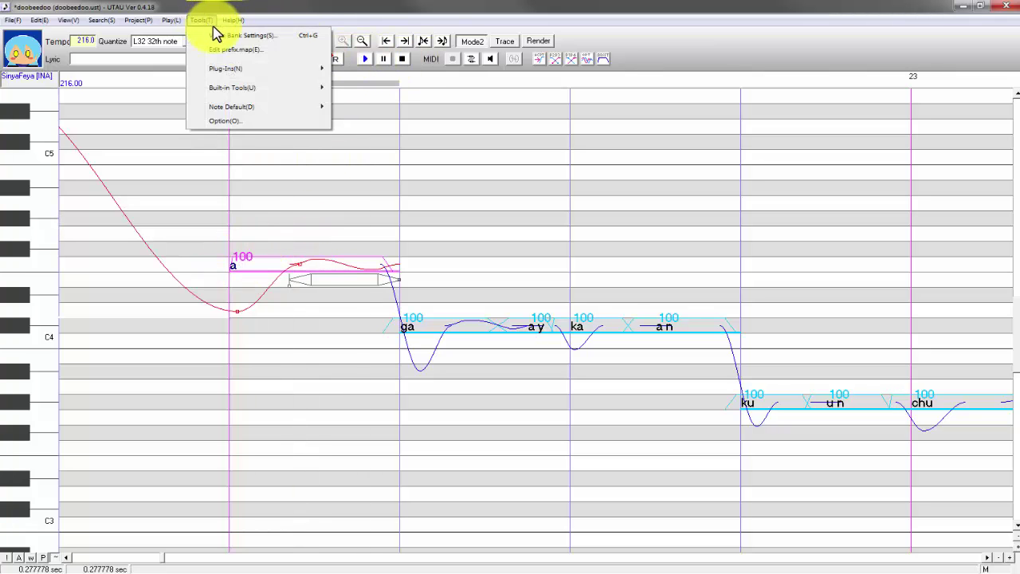
left_click(226, 8)
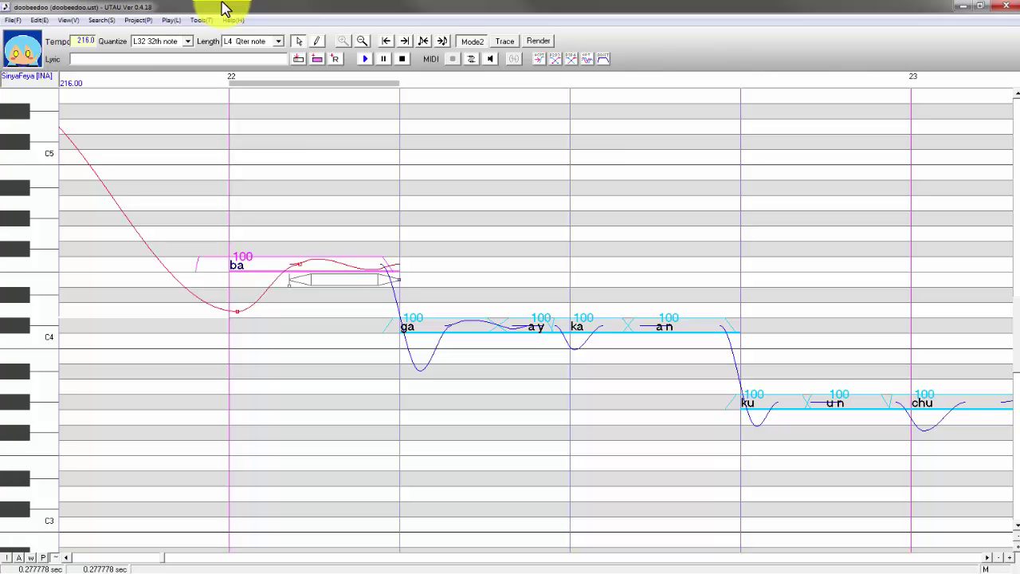
Open the waveform editor for the a entry of a-i-u-e-o-eu.wav and widen its window across the screen.
left_click(209, 20)
left_click(228, 34)
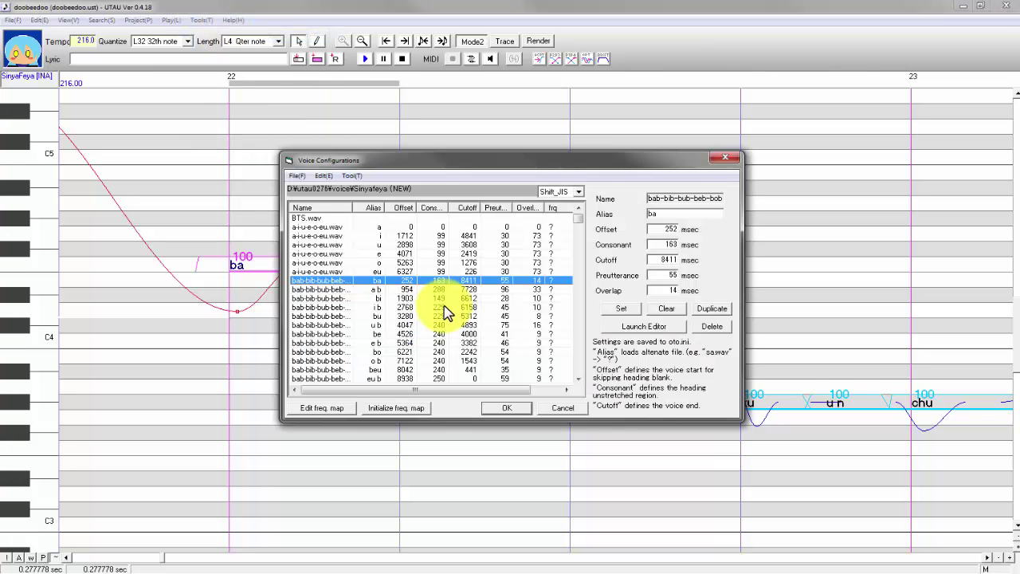
left_click(422, 227)
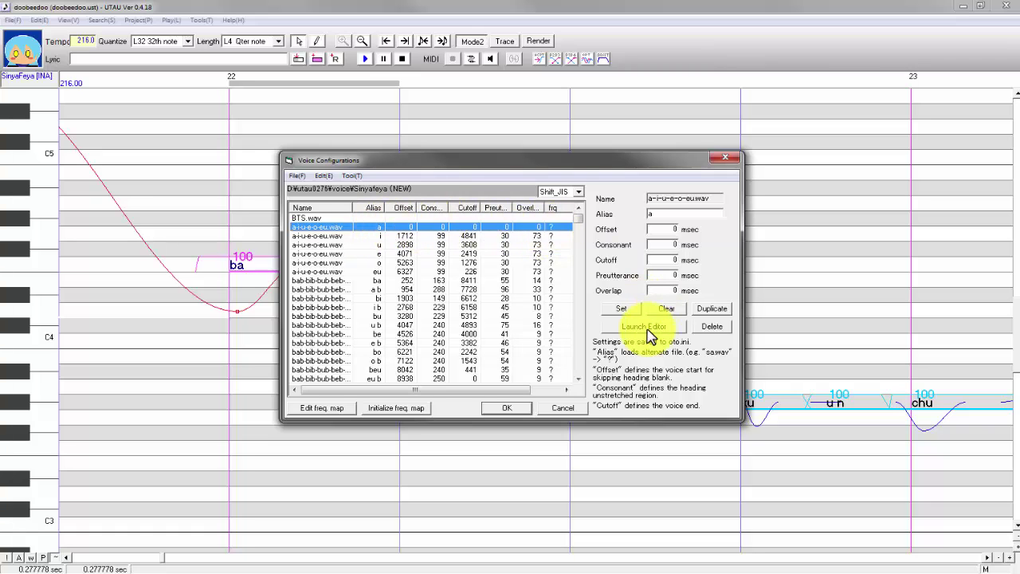
left_click(648, 328)
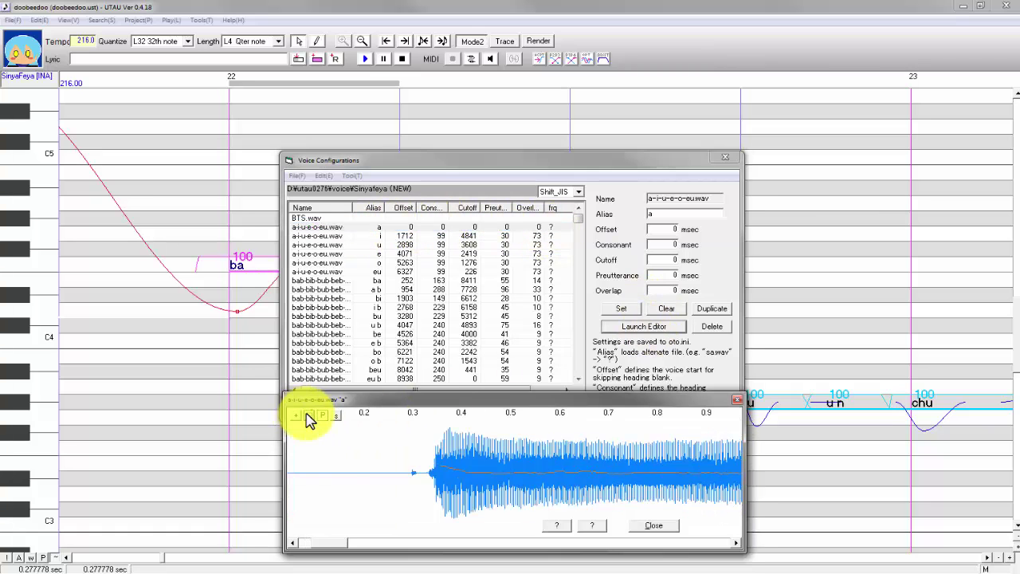
left_click_drag(296, 400, 375, 285)
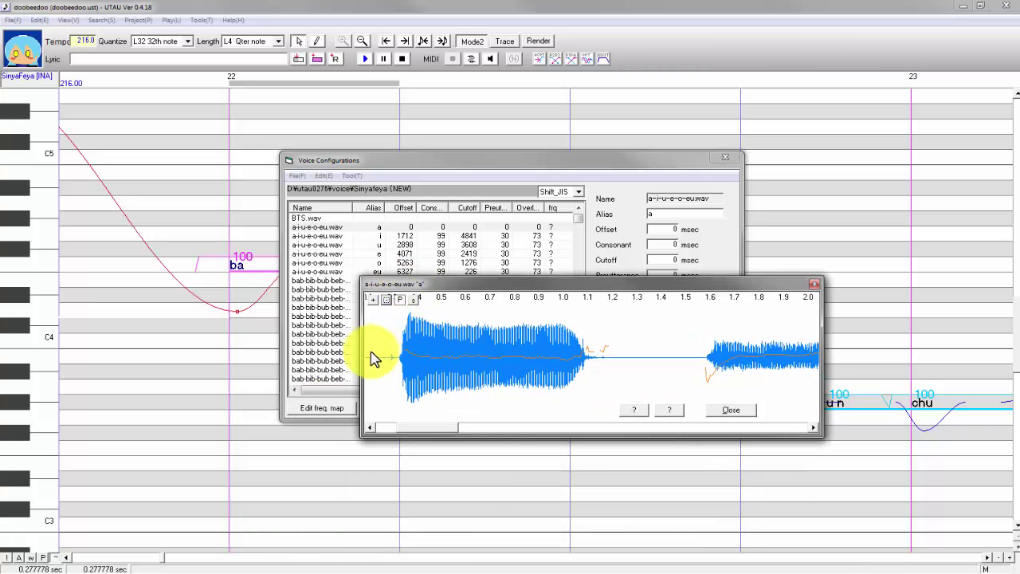
left_click_drag(363, 360, 4, 312)
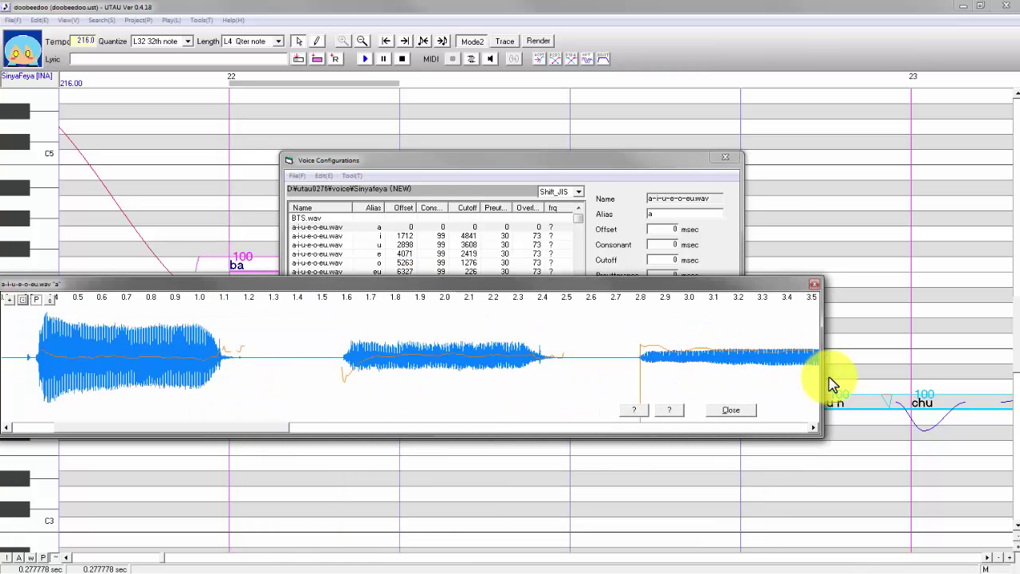
left_click_drag(821, 378, 974, 375)
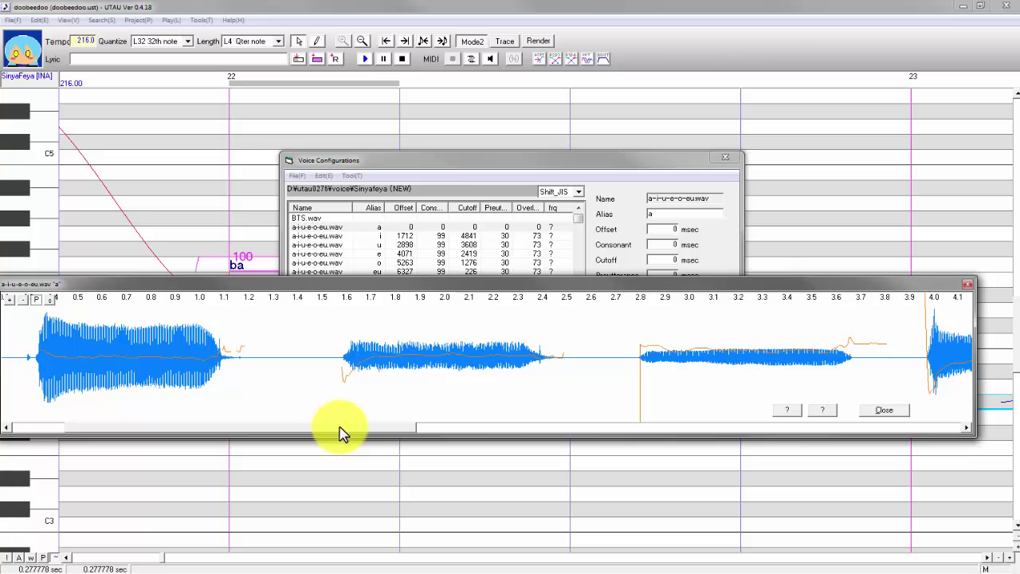
Set the cutoff of the a entry to about 6142 ms, near the end of the first vowel in the waveform.
left_click_drag(340, 431, 951, 423)
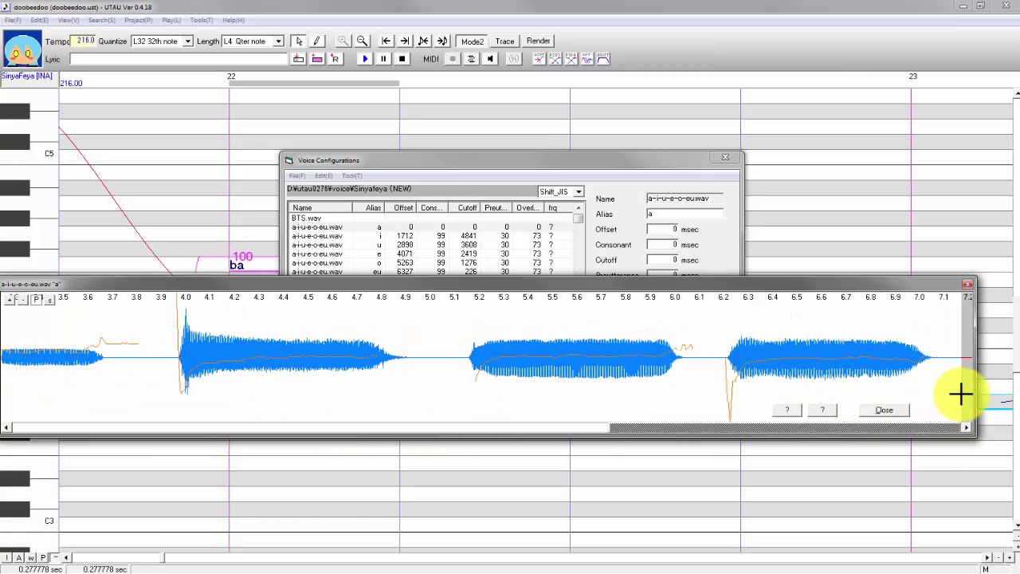
right_click(143, 382)
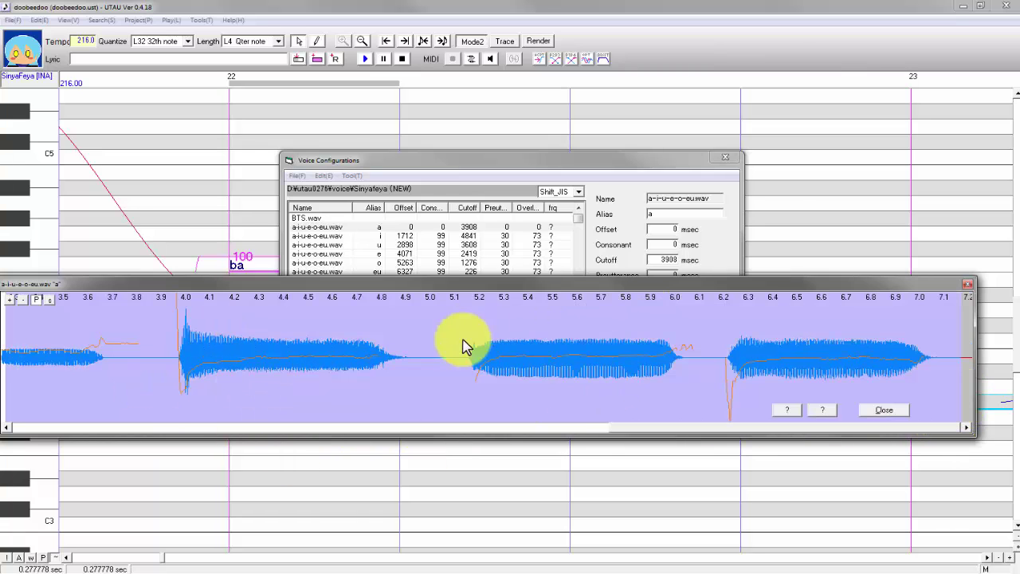
left_click_drag(884, 432, 239, 443)
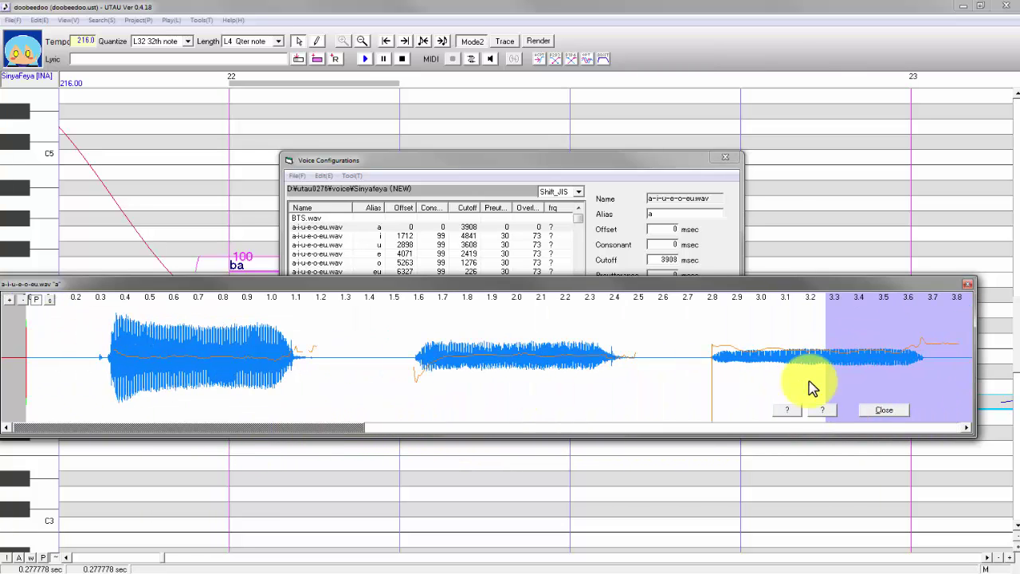
right_click(358, 366)
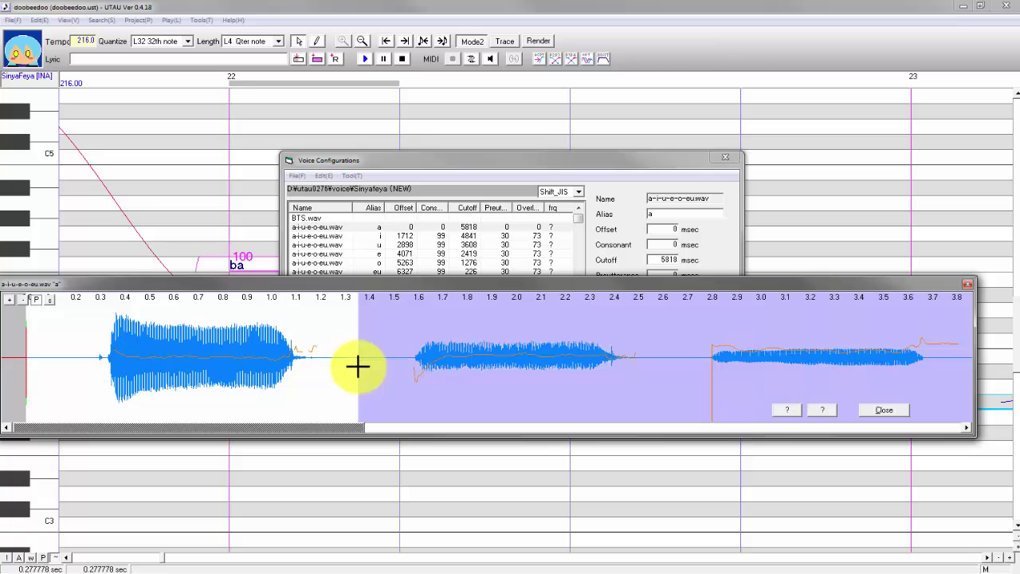
right_click(276, 315)
Give the a entry a consonant region of about 156 ms and place its offset at about 369 ms, where the vowel begins.
left_click(10, 299)
left_click(9, 299)
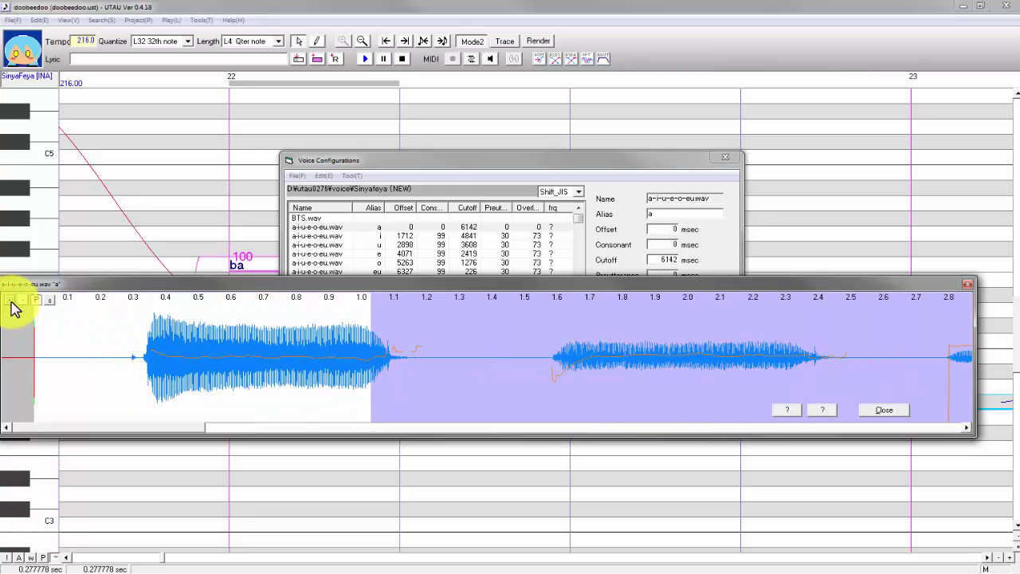
left_click(11, 302)
left_click(10, 301)
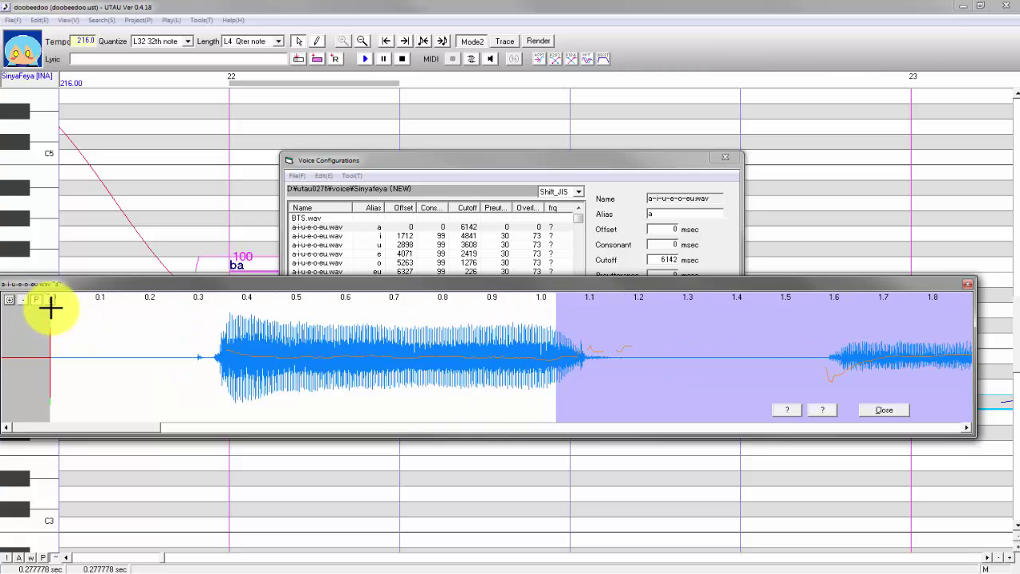
left_click_drag(50, 308, 127, 312)
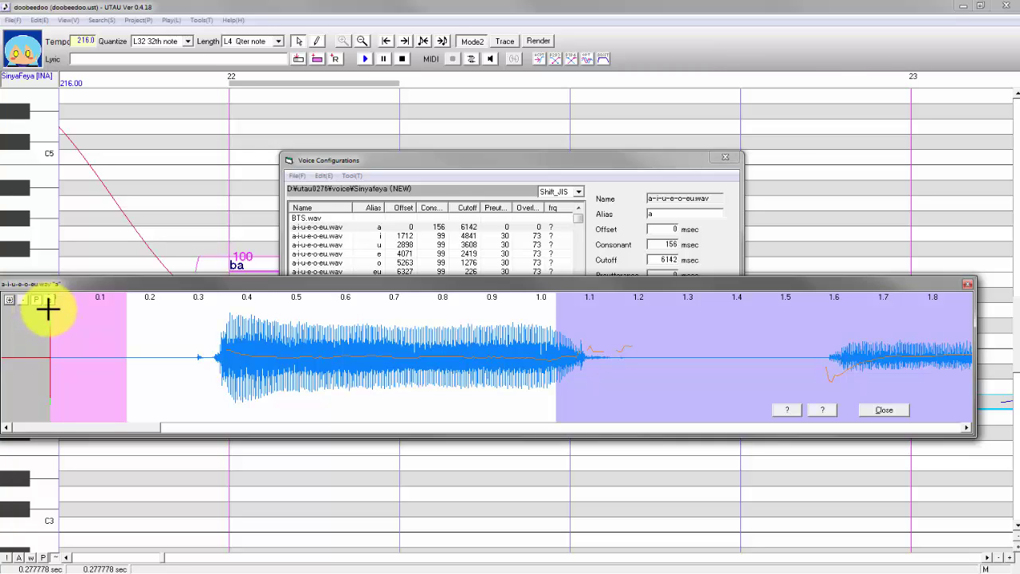
left_click(221, 323)
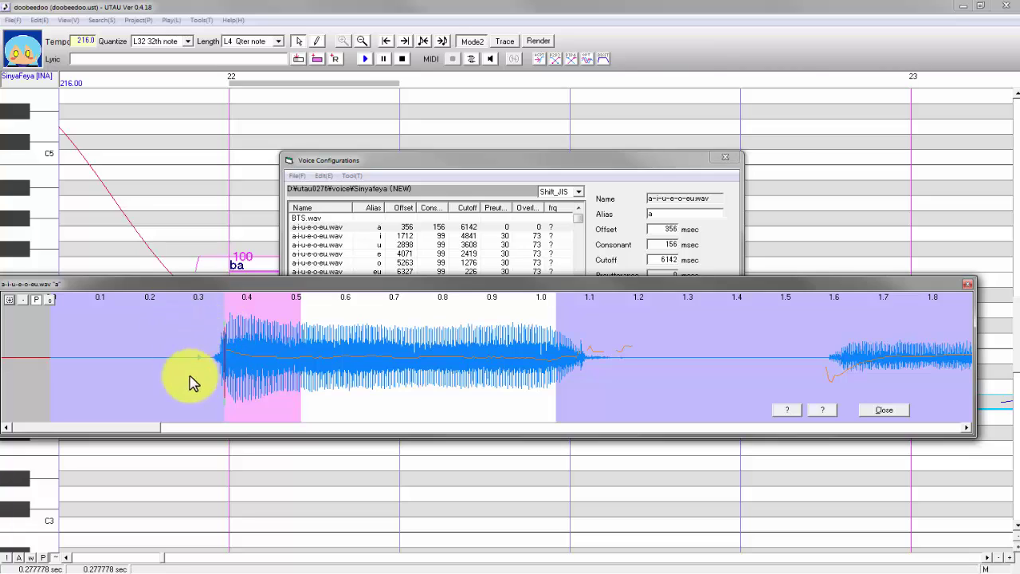
left_click(230, 296)
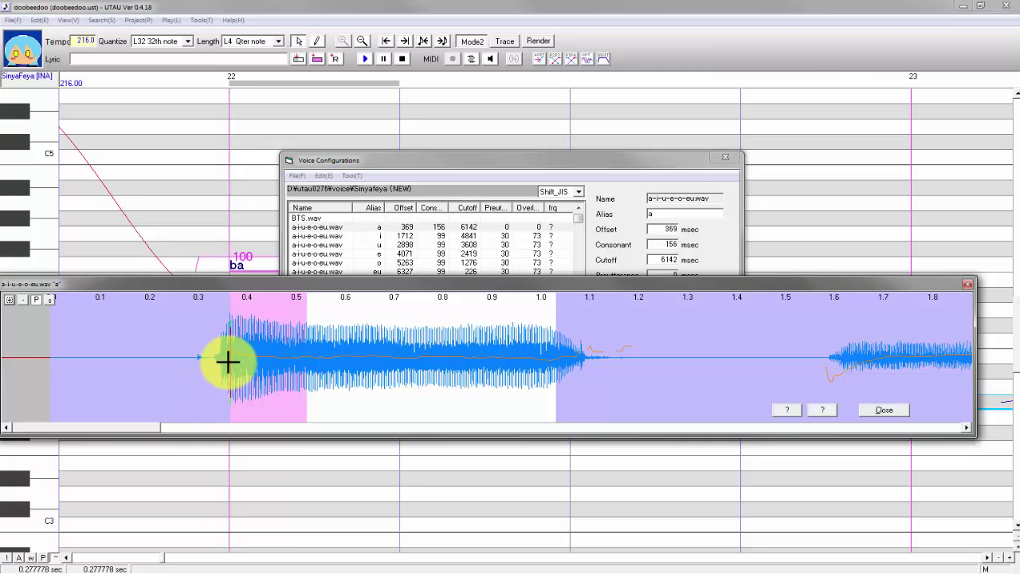
Set the preutterance of the a entry to about 35 ms and its overlap to about 73 ms.
left_click_drag(230, 361, 259, 378)
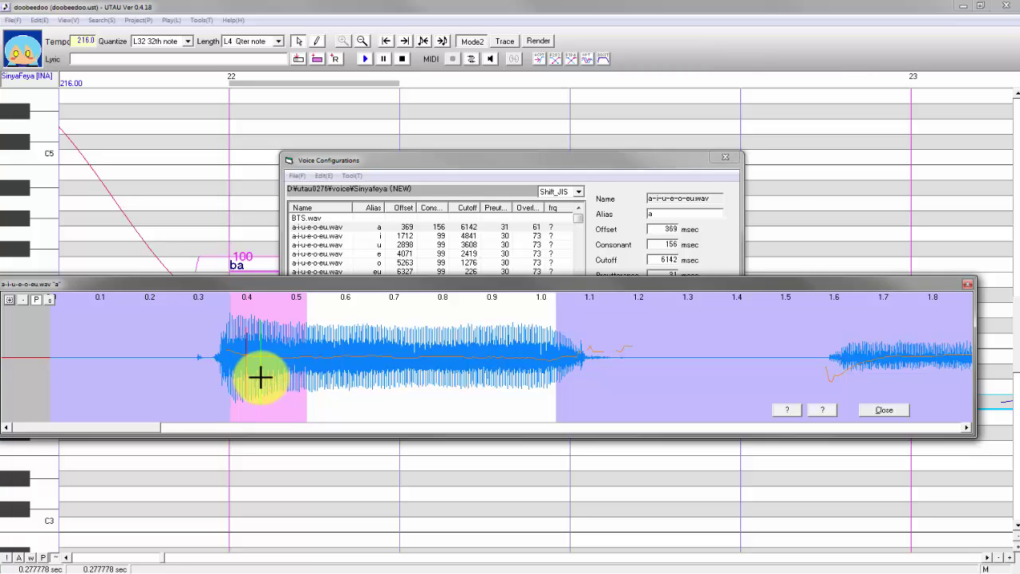
mouse_move(260, 378)
left_mouse_down()
mouse_move(271, 378)
mouse_move(266, 359)
left_mouse_up()
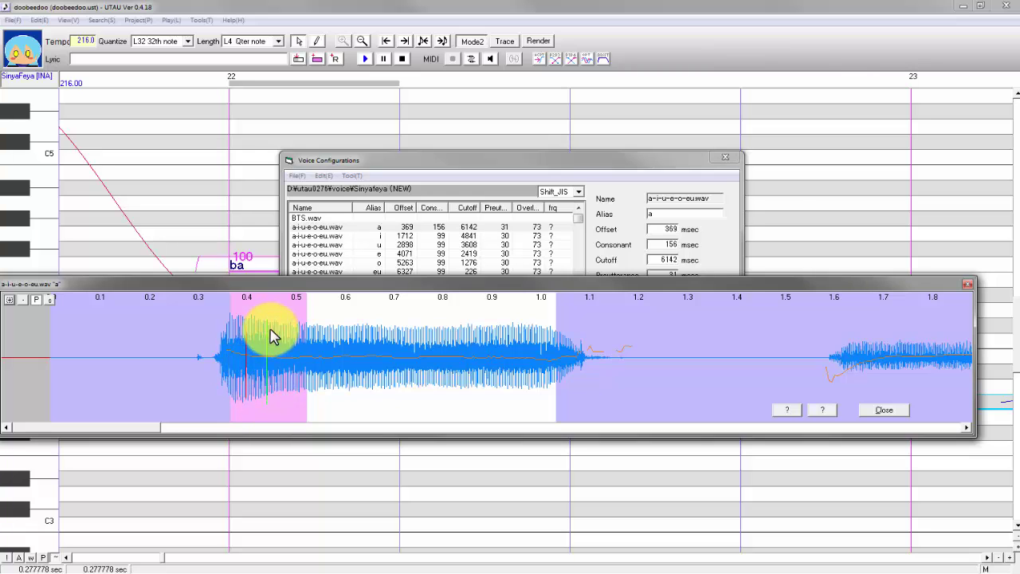
left_click(8, 300)
left_click(9, 300)
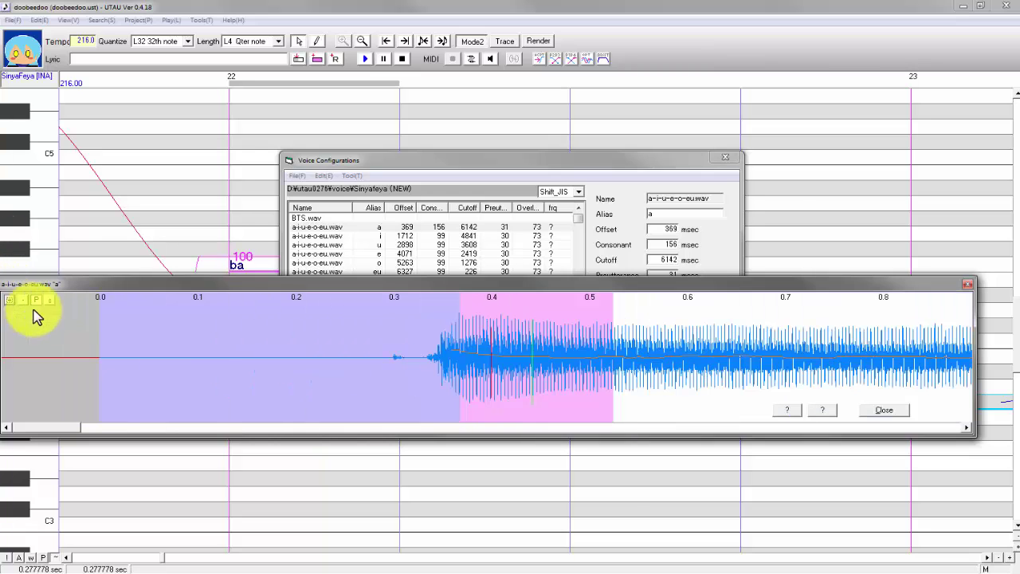
left_click_drag(45, 430, 86, 428)
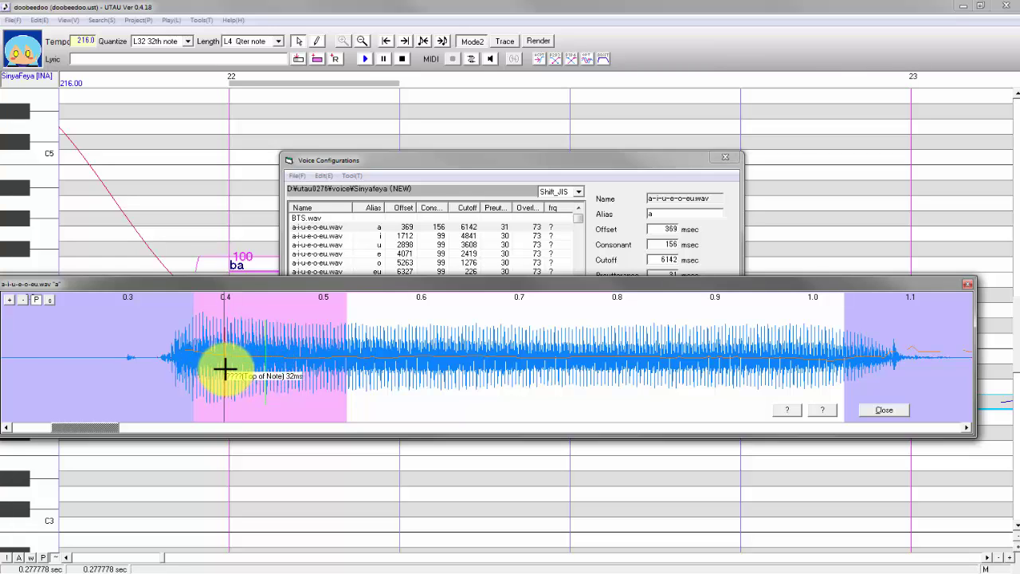
left_click_drag(225, 366, 228, 364)
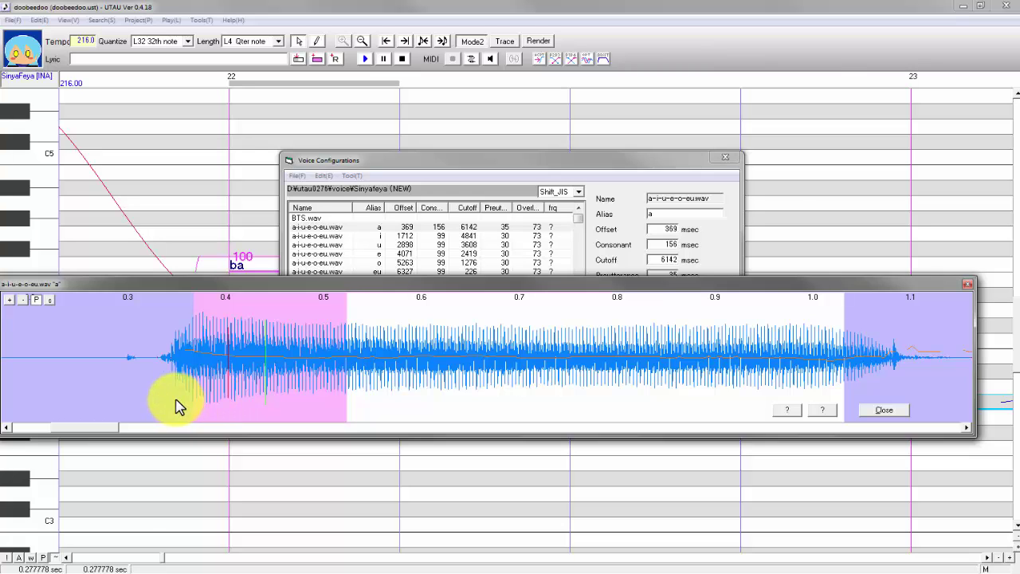
Try the a entry's overlap at about 9 ms, settle it at about 65 ms, and save the voice bank settings.
left_click_drag(205, 284, 215, 346)
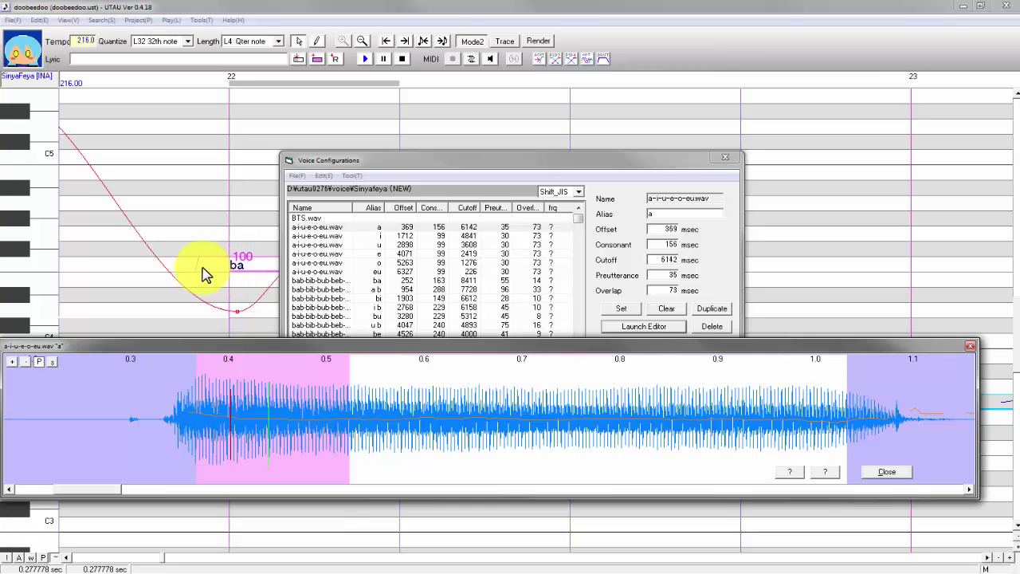
left_click_drag(266, 416, 207, 409)
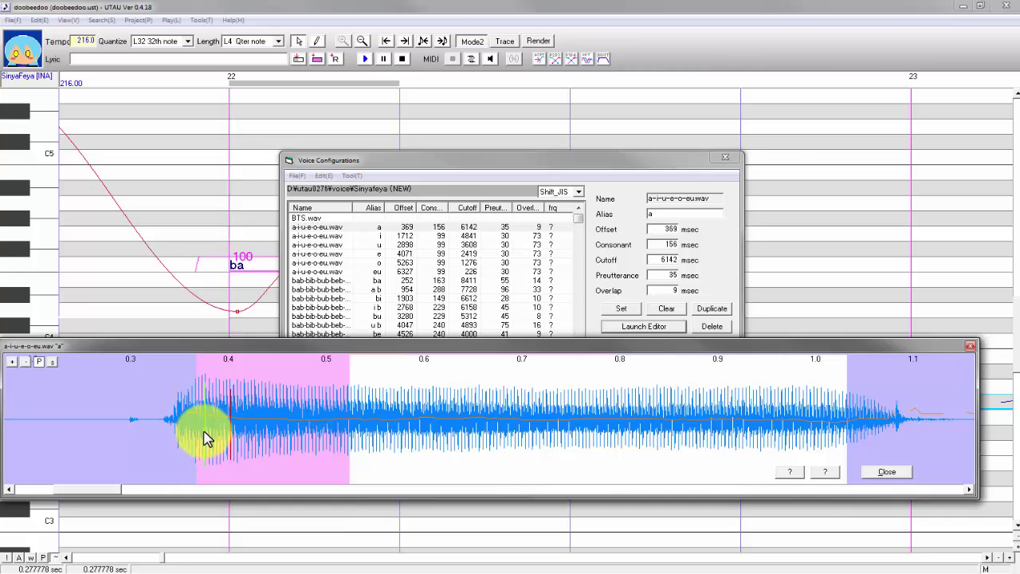
mouse_move(204, 434)
left_mouse_down()
mouse_move(231, 421)
mouse_move(259, 428)
left_mouse_up()
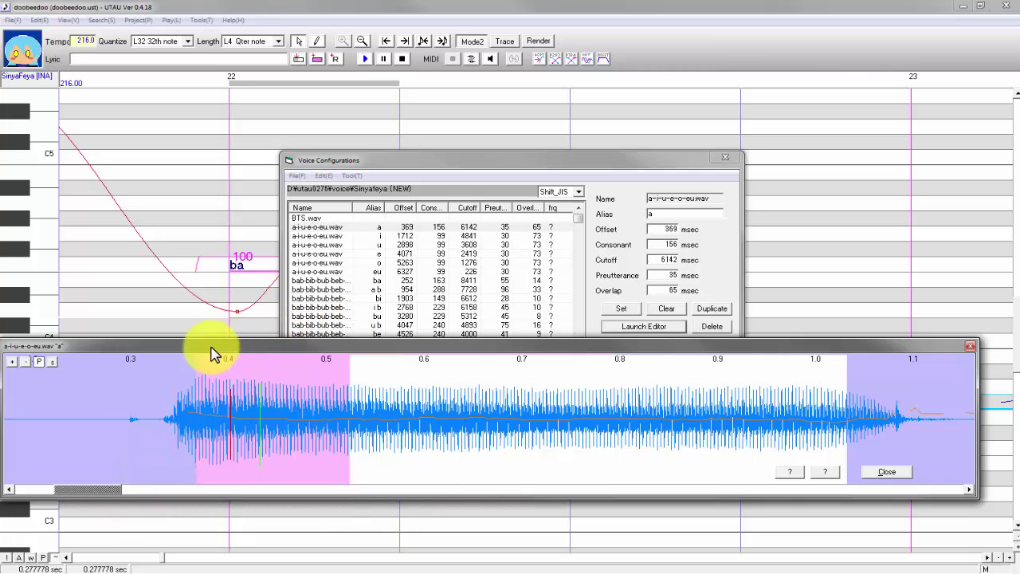
left_click(883, 472)
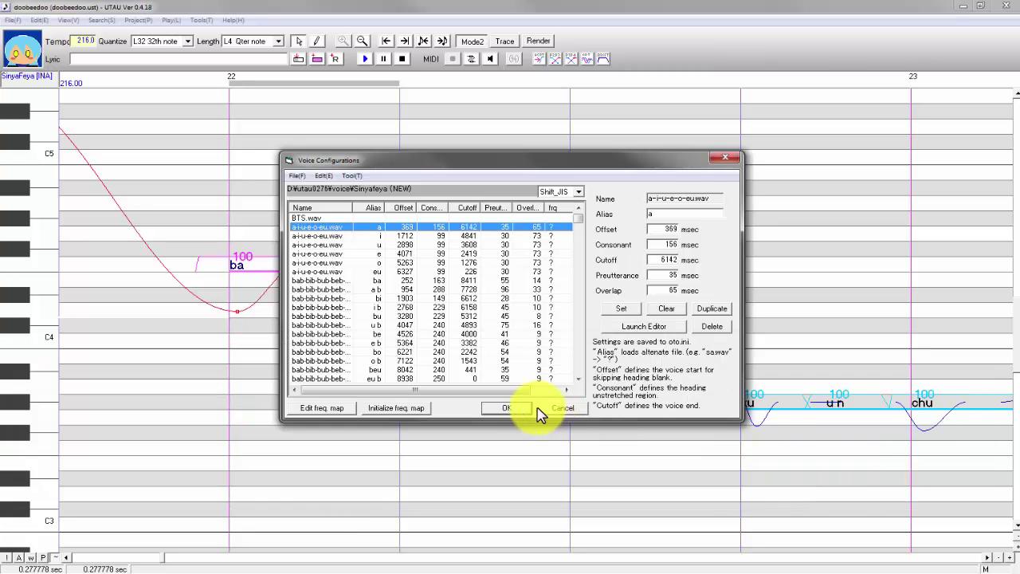
left_click(515, 408)
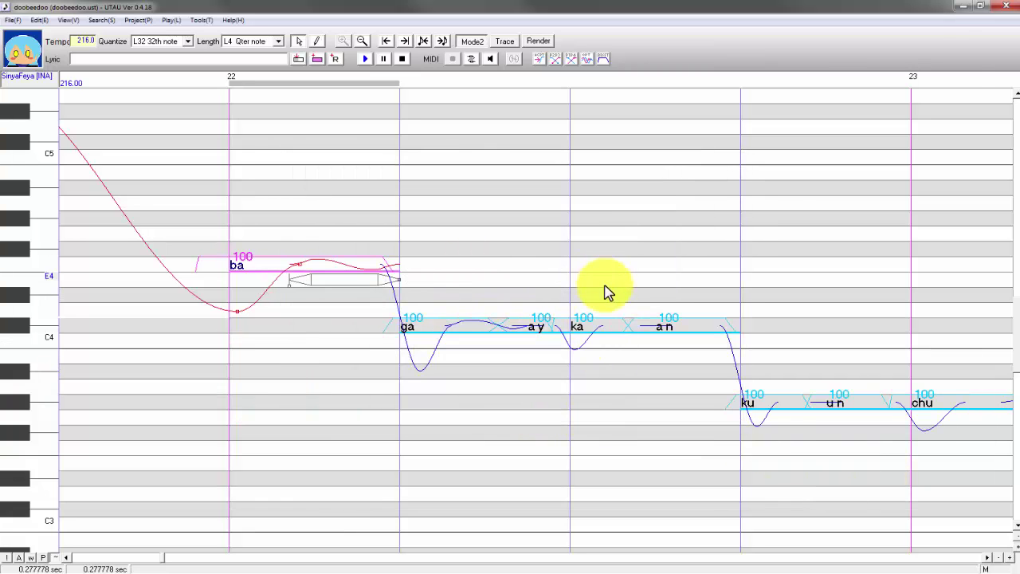
Change the lyric of the a n note after ka to a, and play it alone and together with ka.
left_click(697, 322)
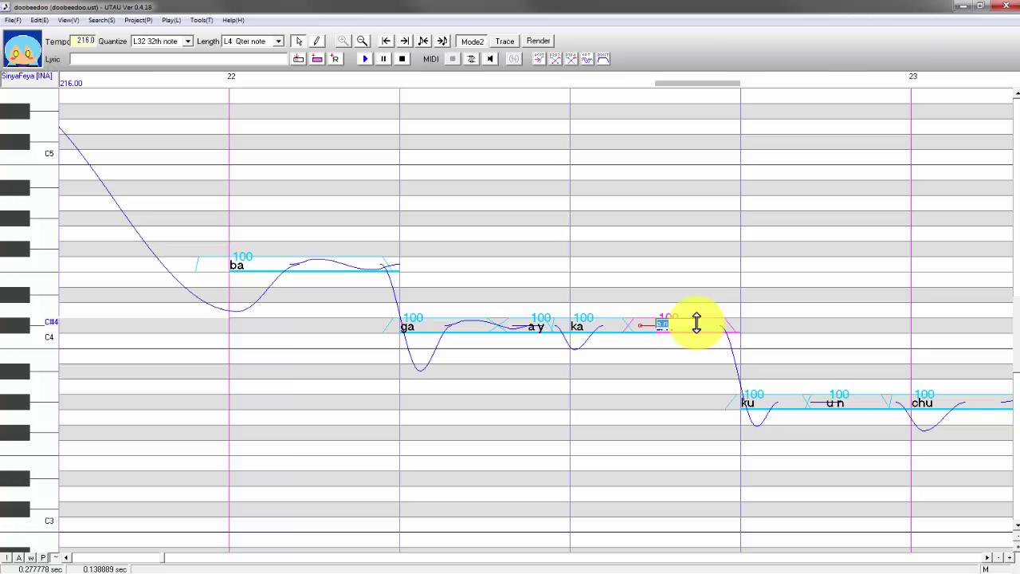
key("Return")
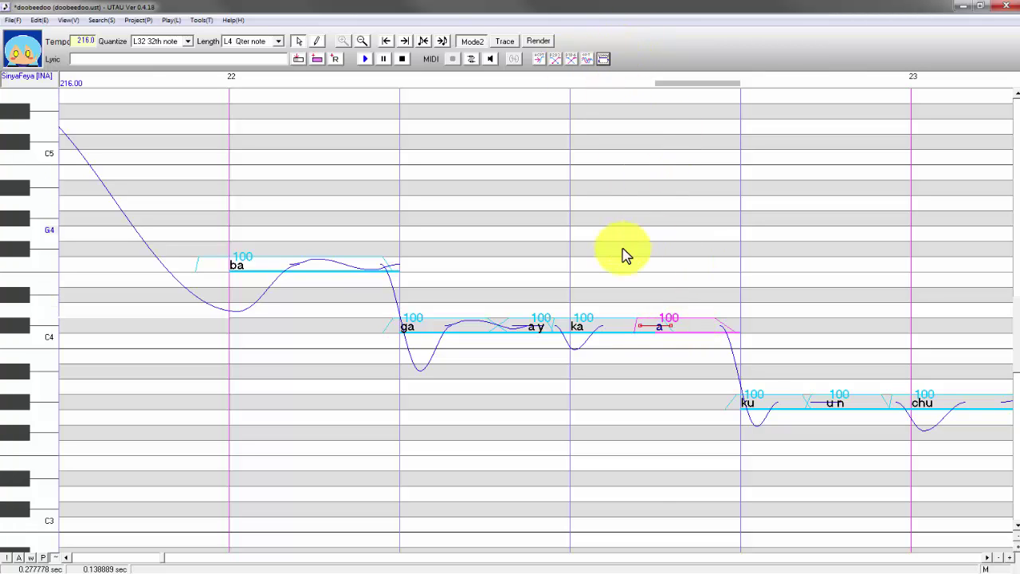
left_click_drag(619, 251, 692, 257)
left_click(364, 60)
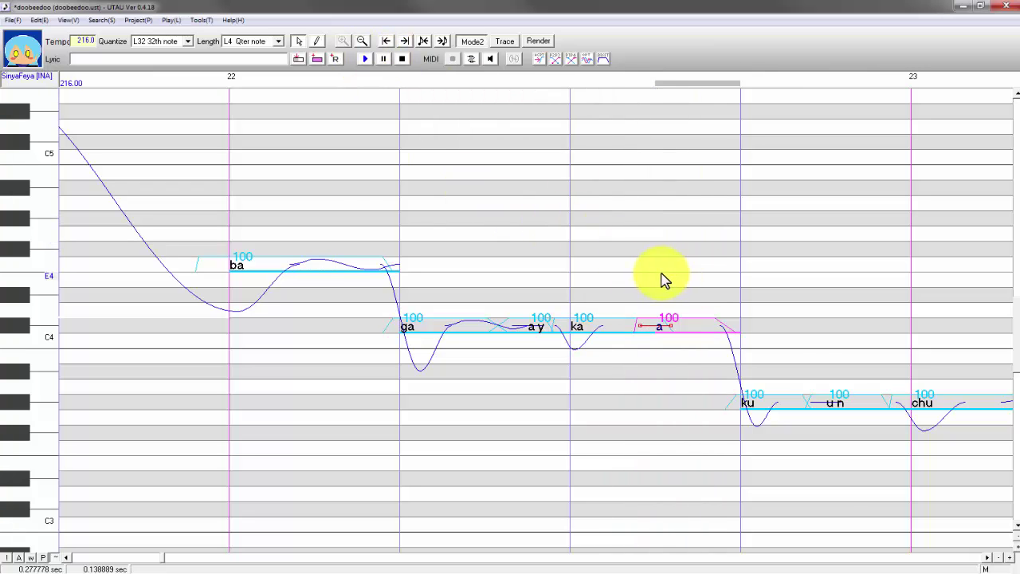
left_click(363, 60)
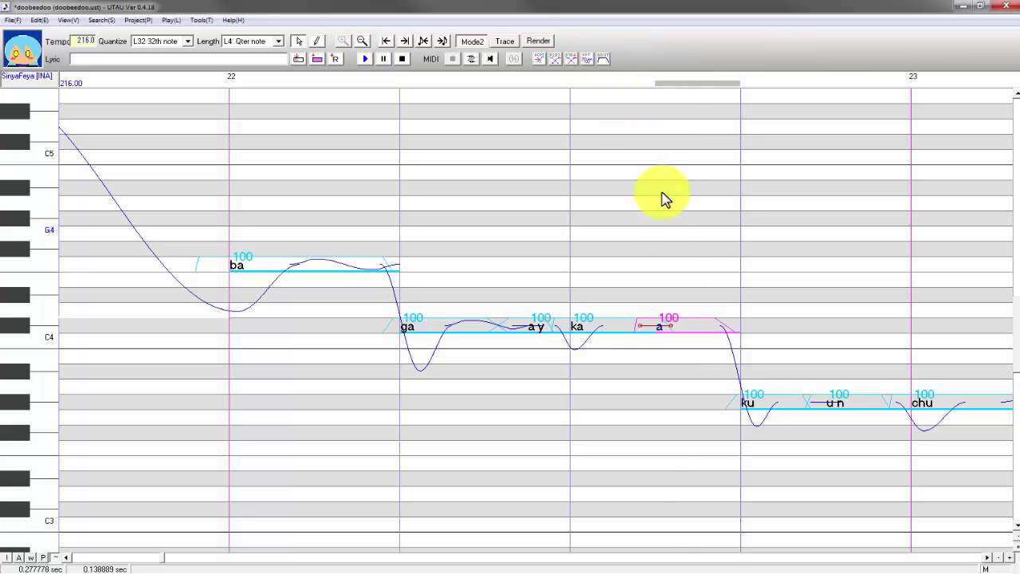
left_click_drag(683, 243, 582, 239)
left_click(365, 59)
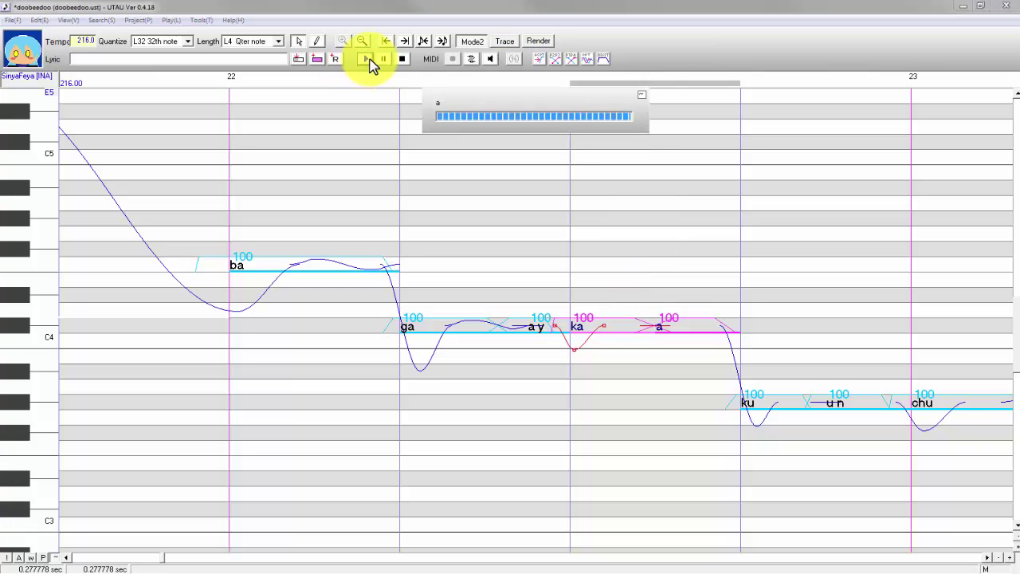
Restore the lyric of the note after ka to a n by undoing the edits.
left_click(658, 312)
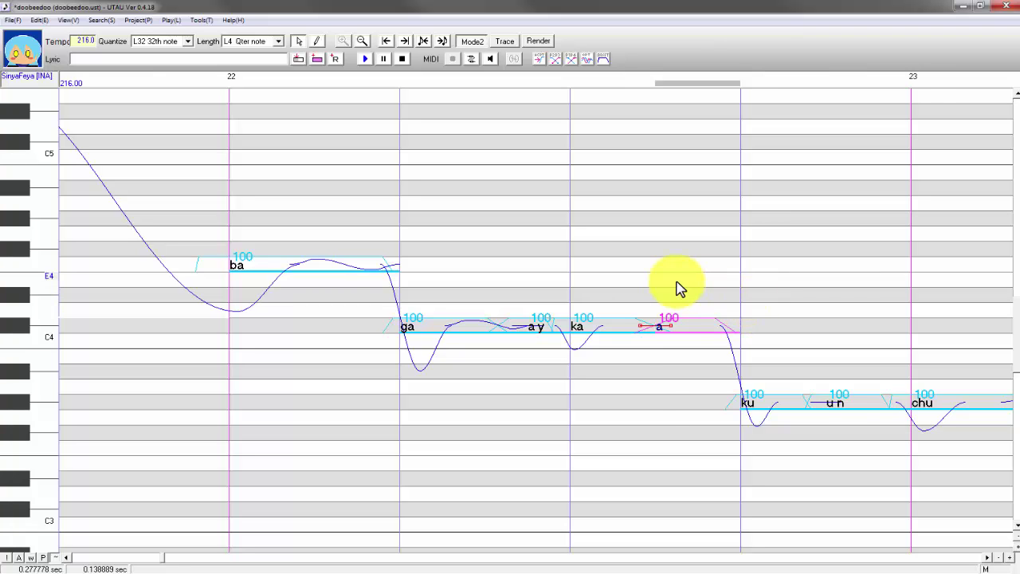
key("Delete")
key("ctrl+z")
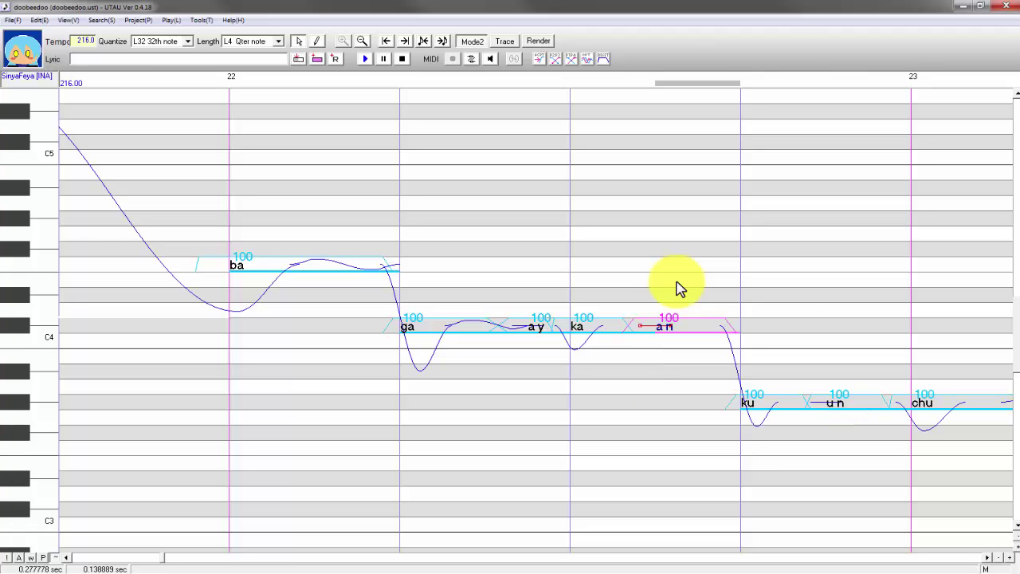
Open the voice bank settings and select the a entry of a-i-u-e-o-eu.wav to review its values.
left_click(202, 20)
left_click(209, 36)
scroll(462, 292, "up", 10)
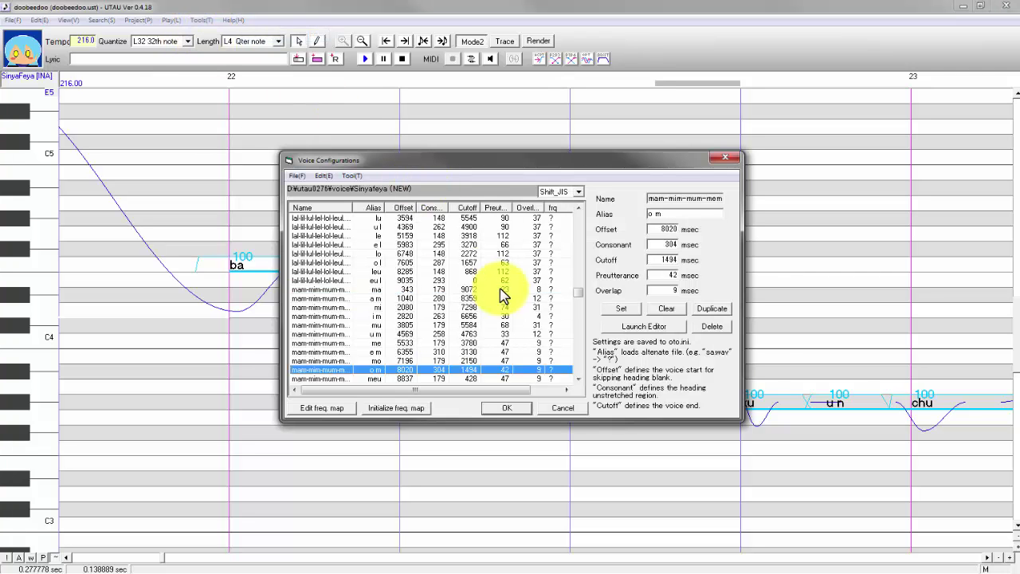
scroll(502, 295, "up", 15)
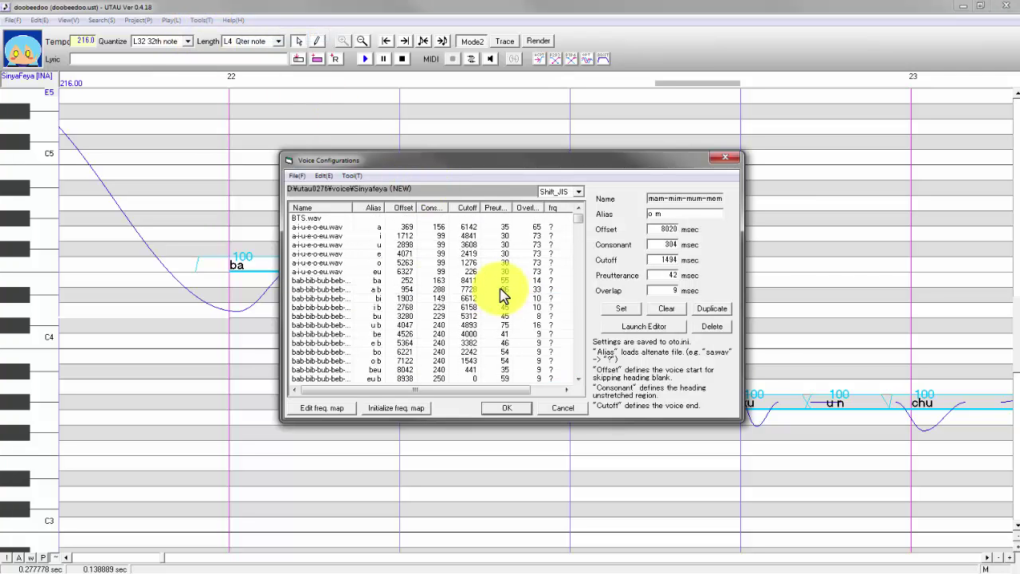
left_click(426, 228)
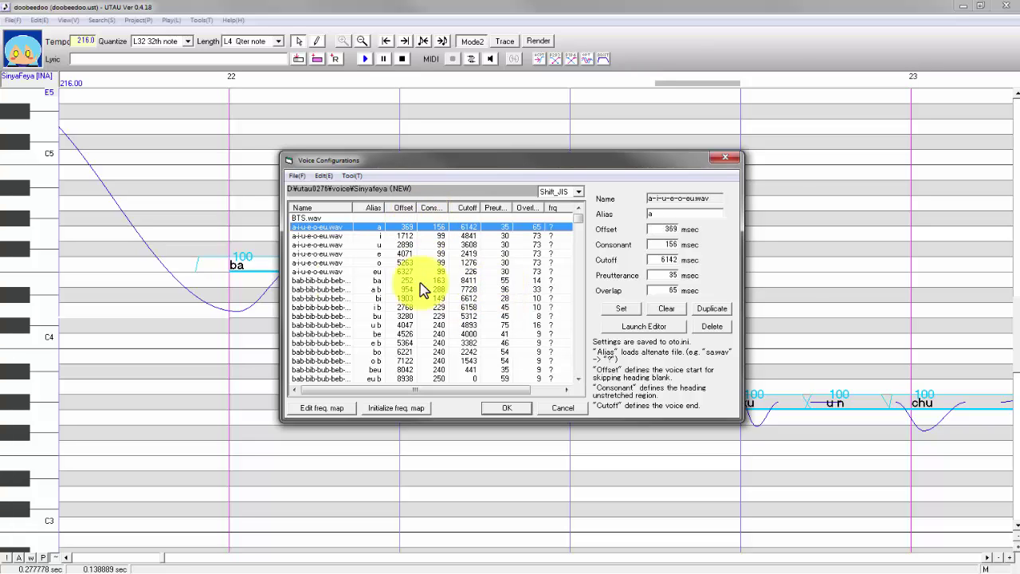
Select the ba entry and examine its timing regions across the first syllable of the recording in the waveform editor.
left_click(329, 281)
scroll(323, 287, "down", 1)
scroll(322, 287, "down", 2)
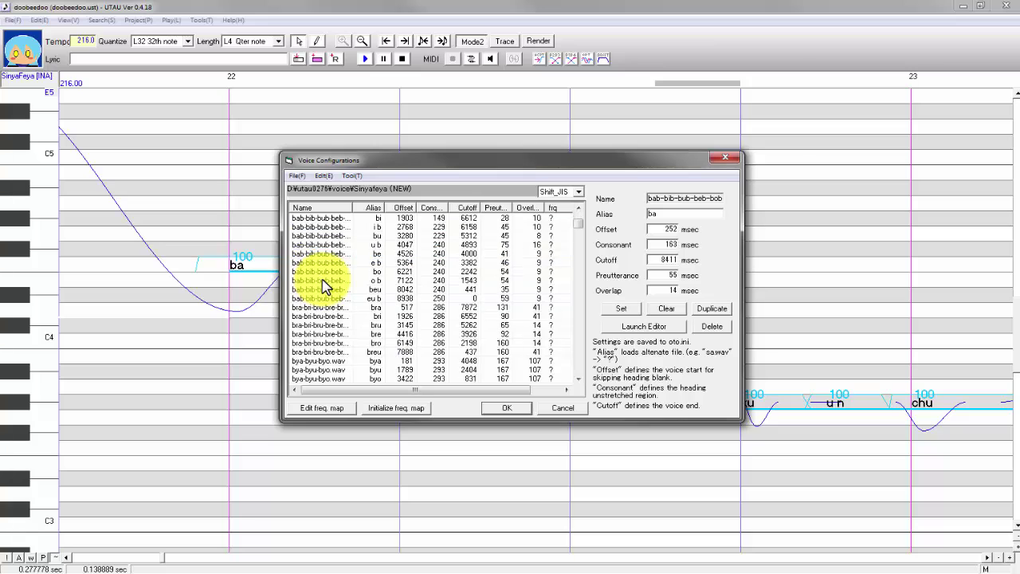
scroll(322, 287, "up", 3)
scroll(325, 289, "down", 1)
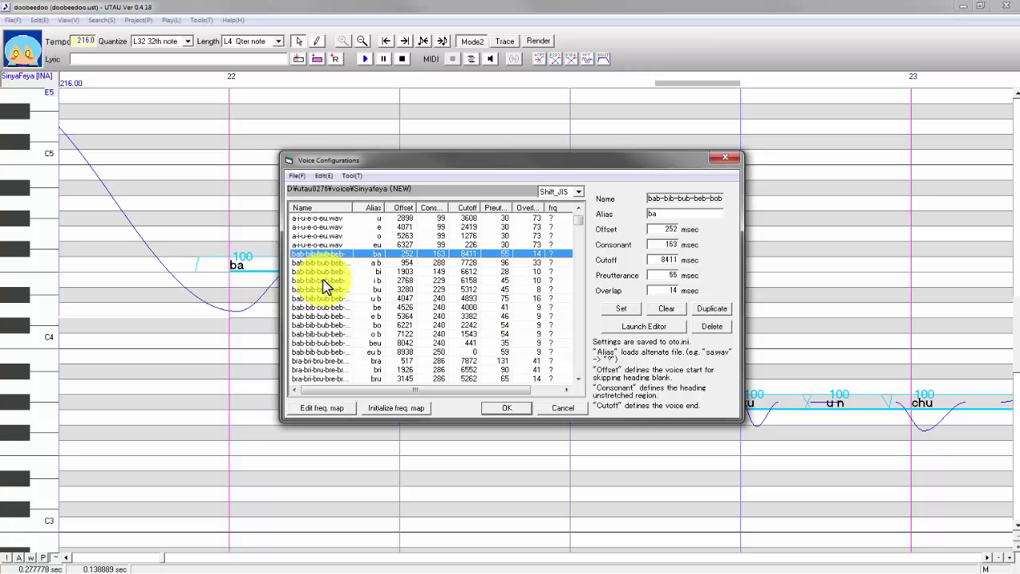
scroll(324, 286, "up", 1)
left_click(645, 328)
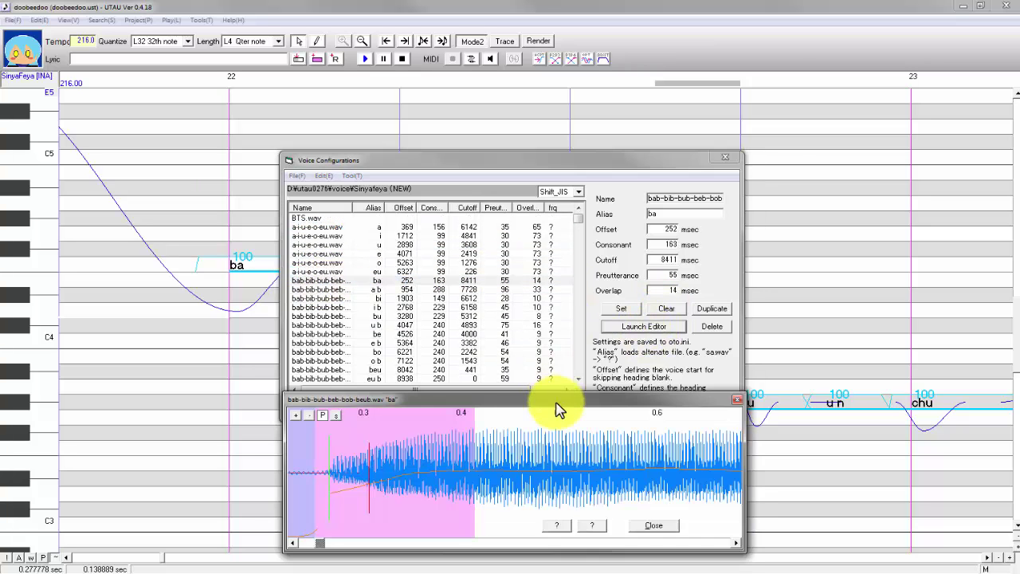
left_click(312, 416)
scroll(335, 410, "right", 5)
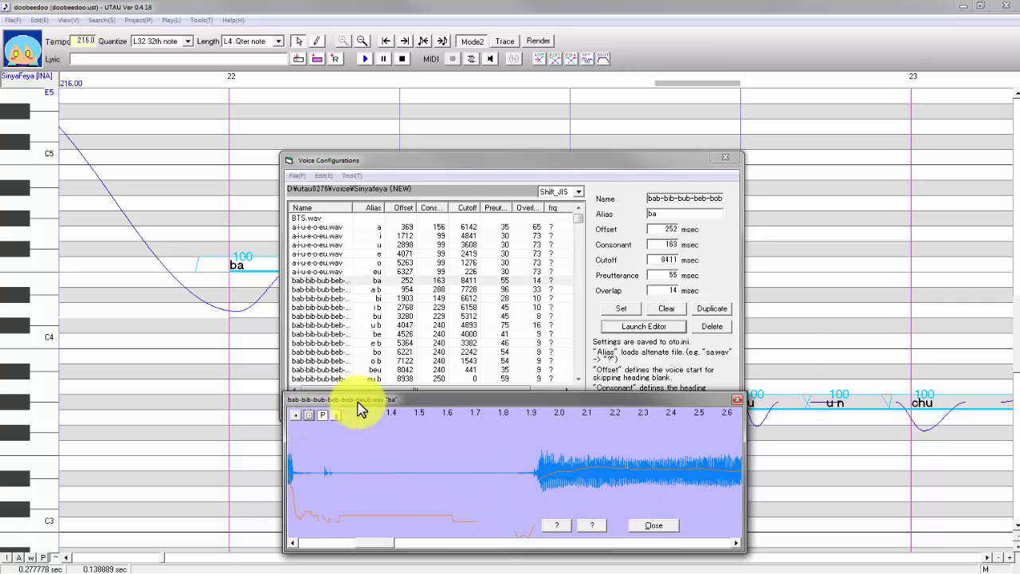
left_click_drag(360, 402, 417, 349)
left_click_drag(341, 452, 1, 463)
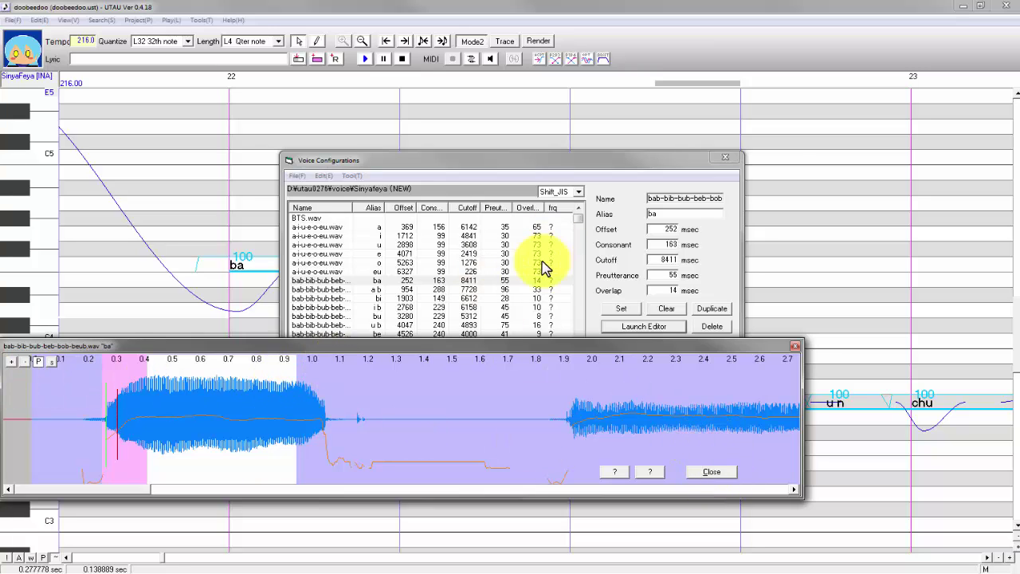
left_click(719, 472)
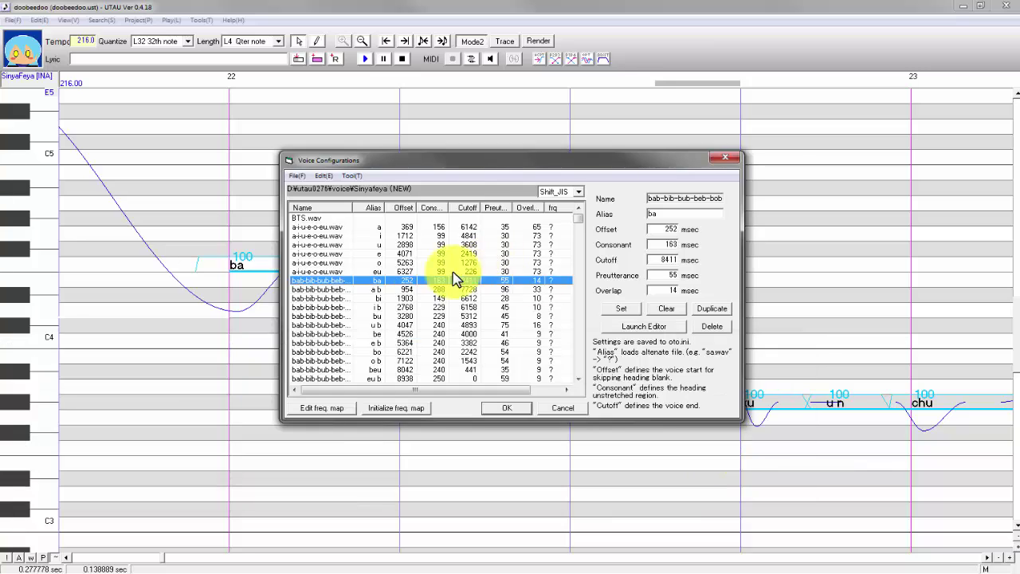
Open the a b entry in a widened waveform editor and inspect the first syllable of the recording up close.
left_click(382, 290)
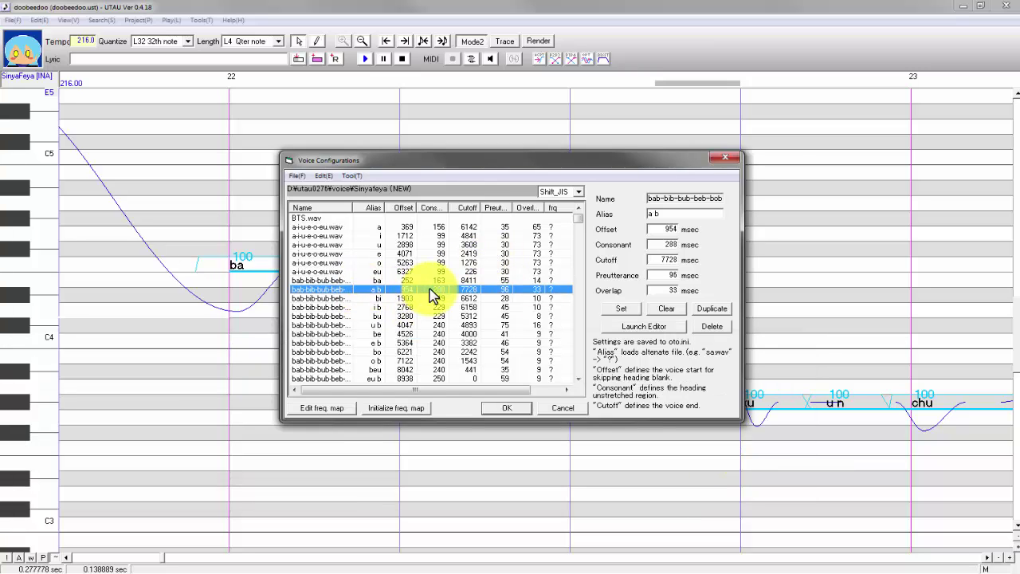
left_click(655, 328)
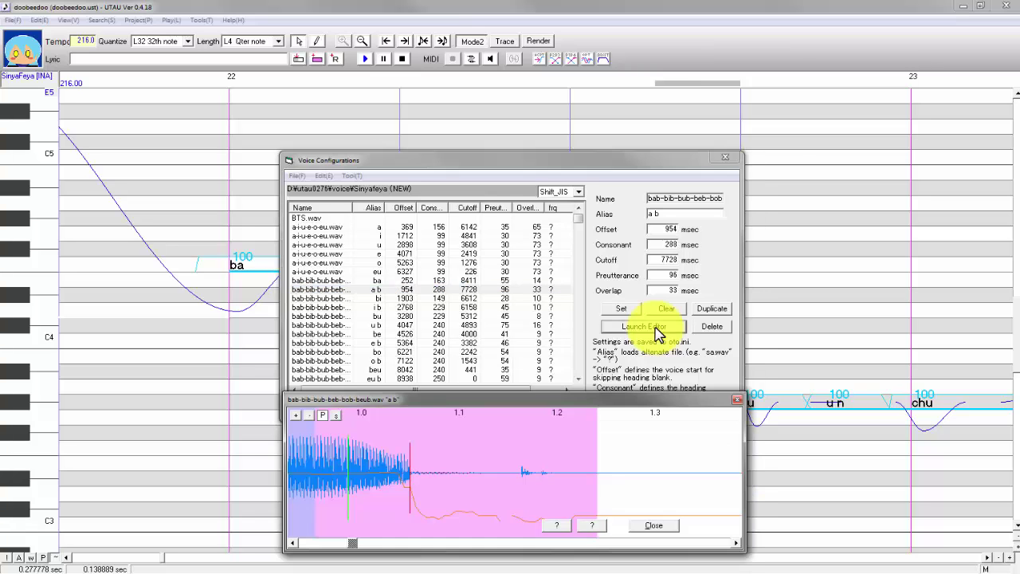
left_click(311, 417)
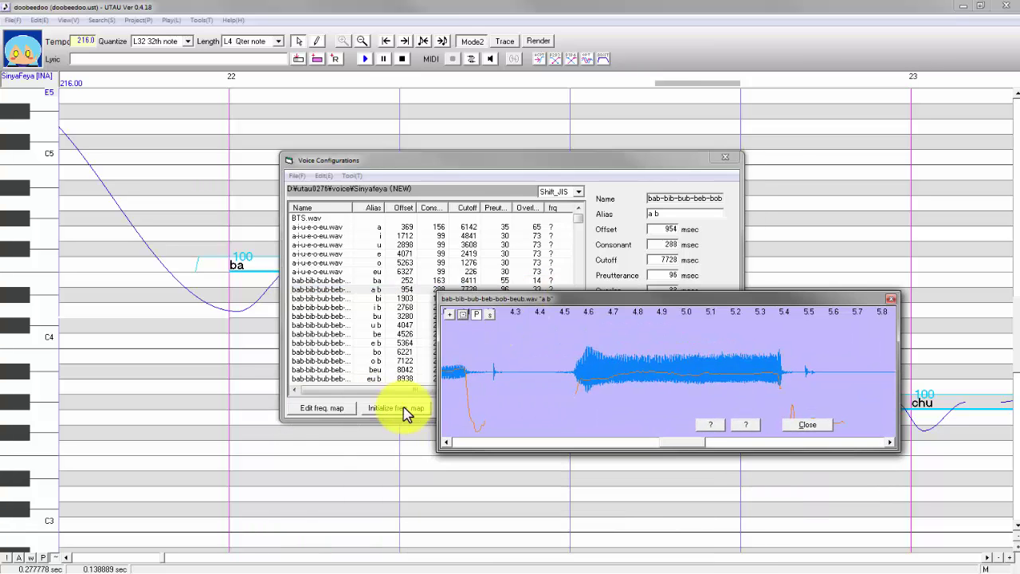
left_click_drag(439, 415, 79, 326)
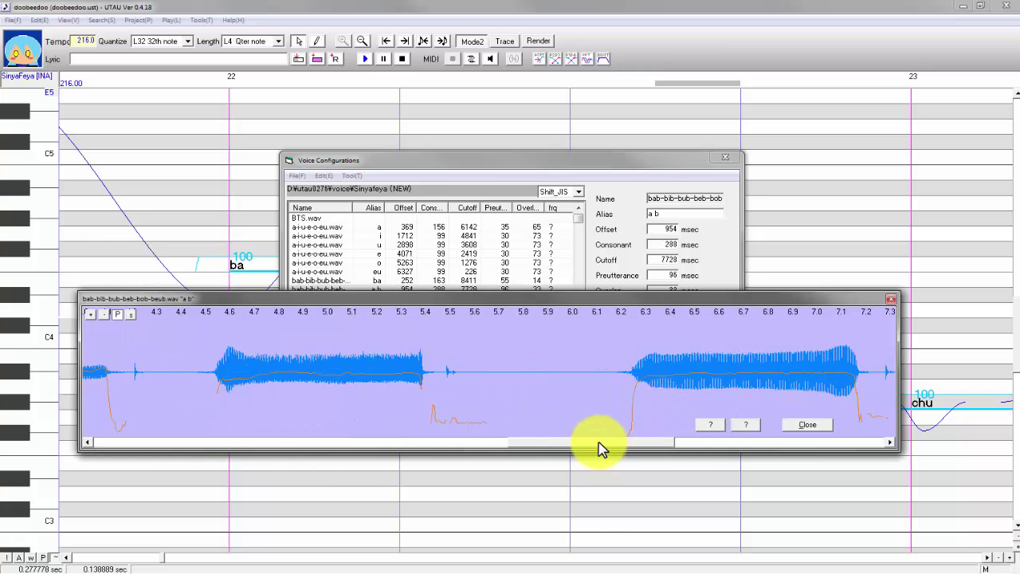
left_click_drag(599, 442, 146, 438)
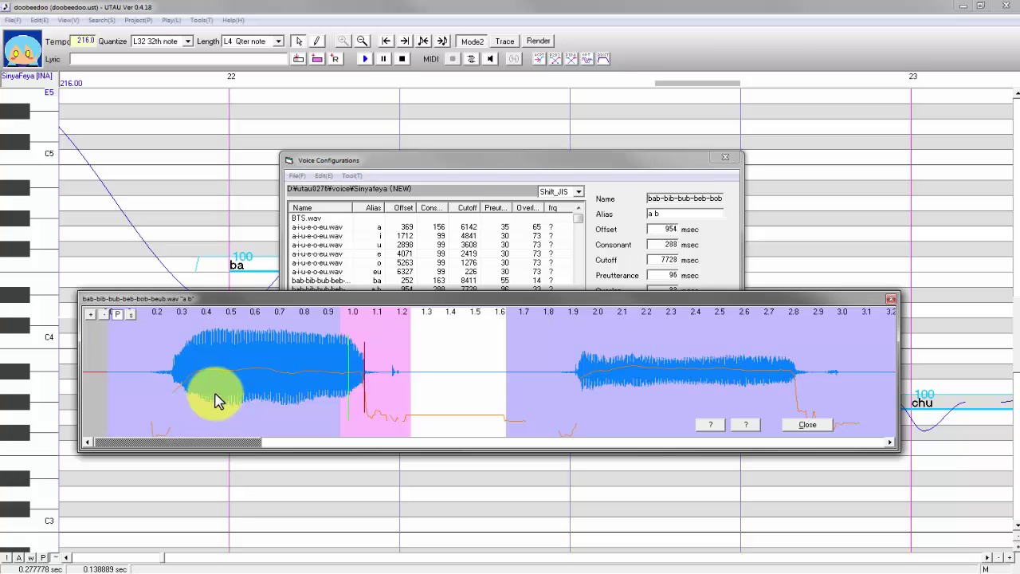
left_click(89, 315)
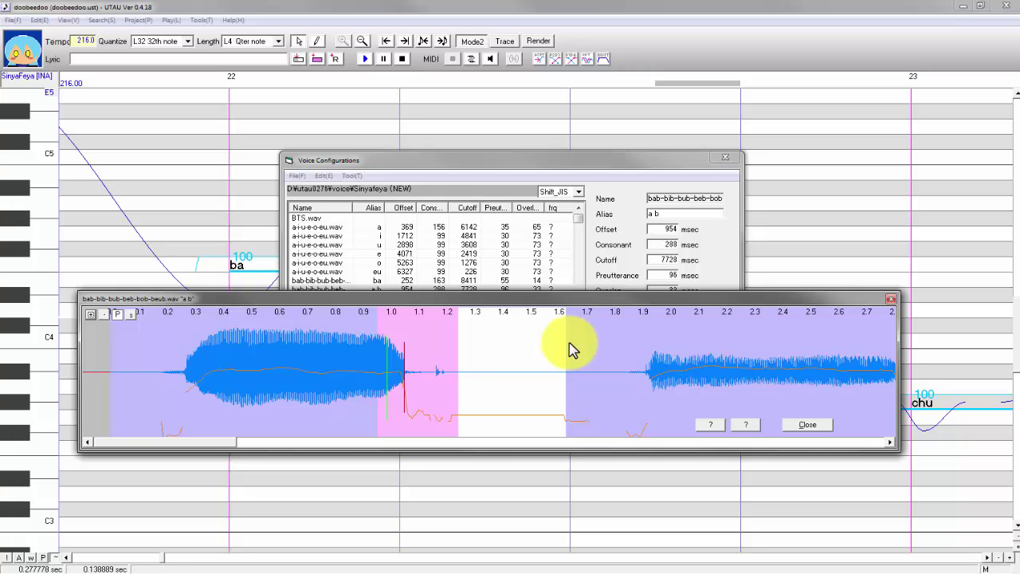
left_click(94, 315)
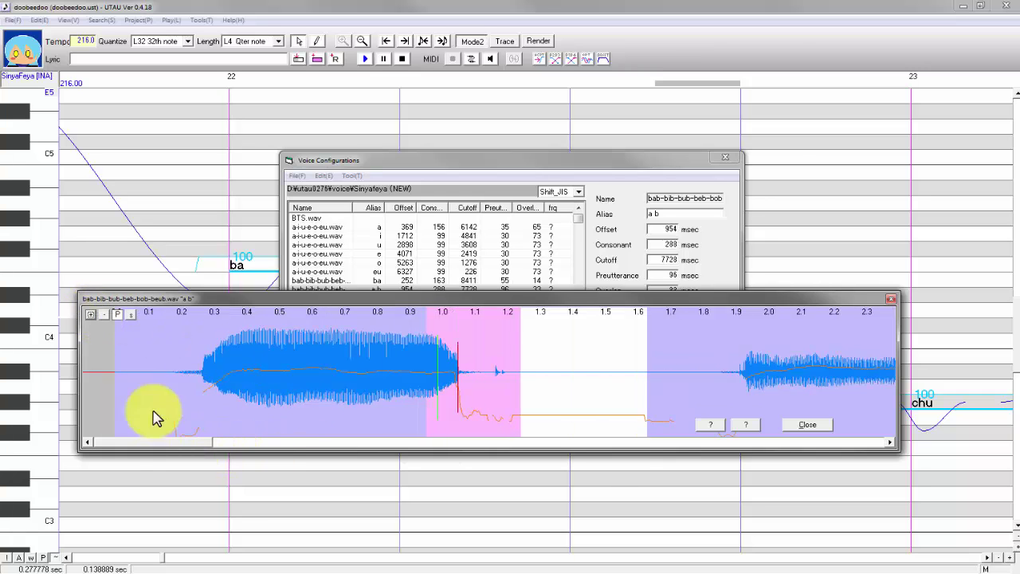
left_click(92, 317)
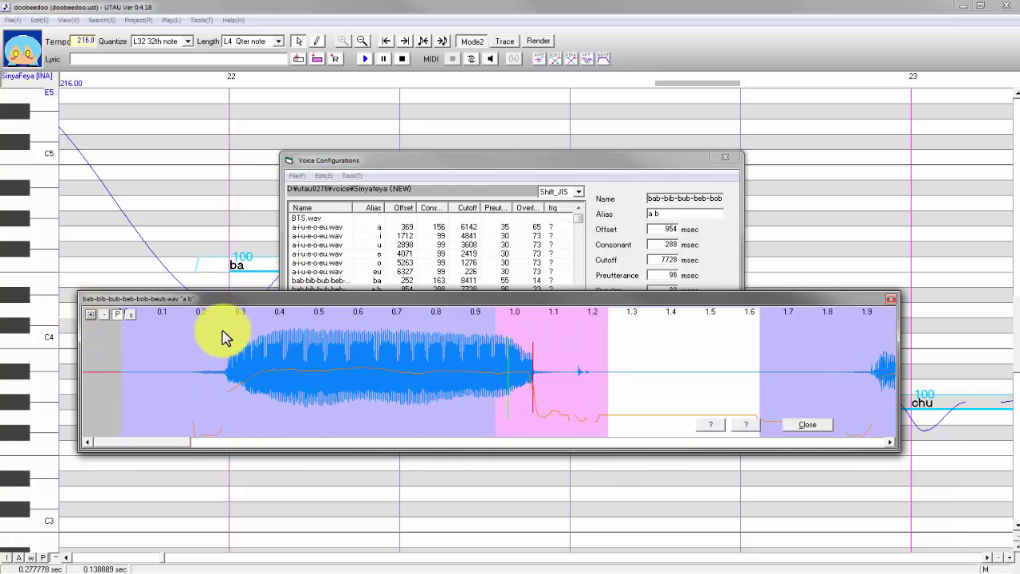
Examine the a b entry's overlap, preutterance, consonant and cutoff regions around the vowel's end, and close the voice bank settings.
left_click_drag(333, 303, 368, 396)
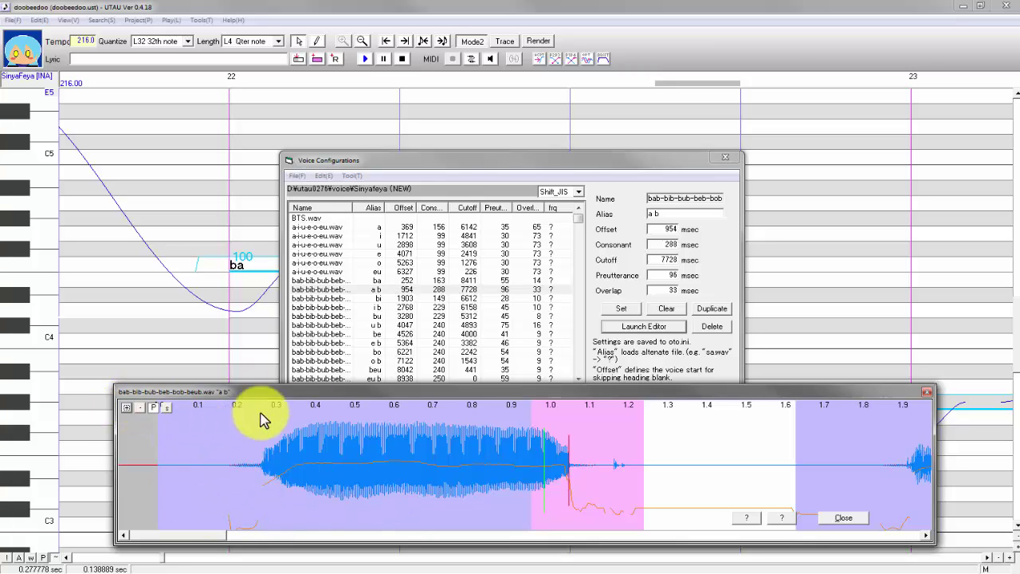
left_click(128, 414)
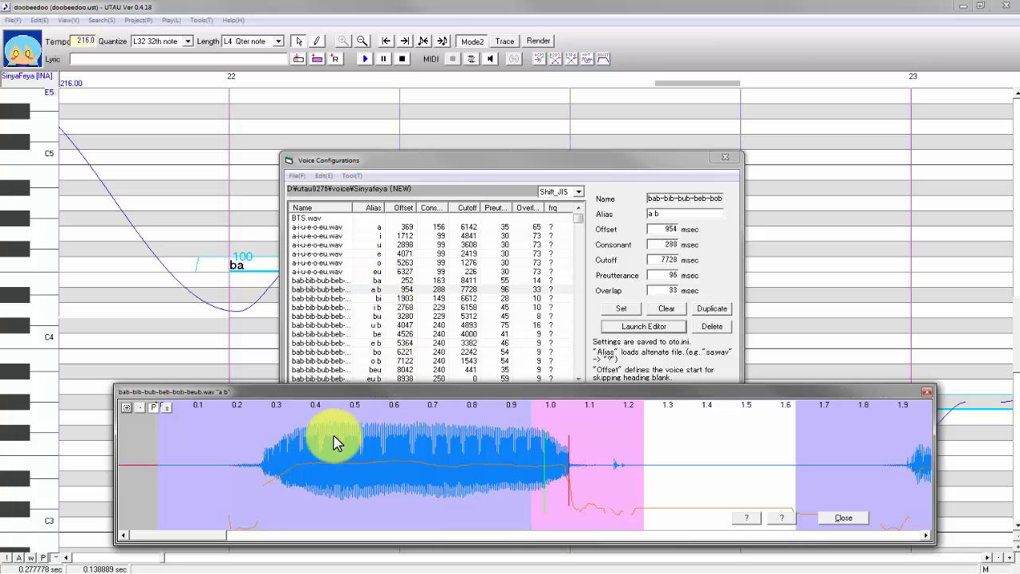
left_click(126, 408)
left_click_drag(184, 537, 228, 539)
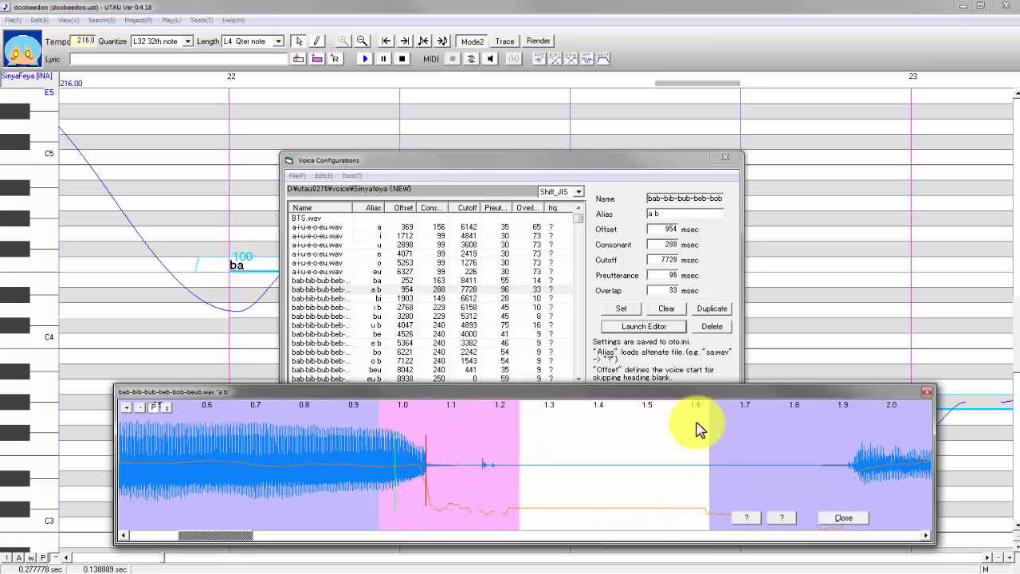
left_click_drag(683, 392, 670, 287)
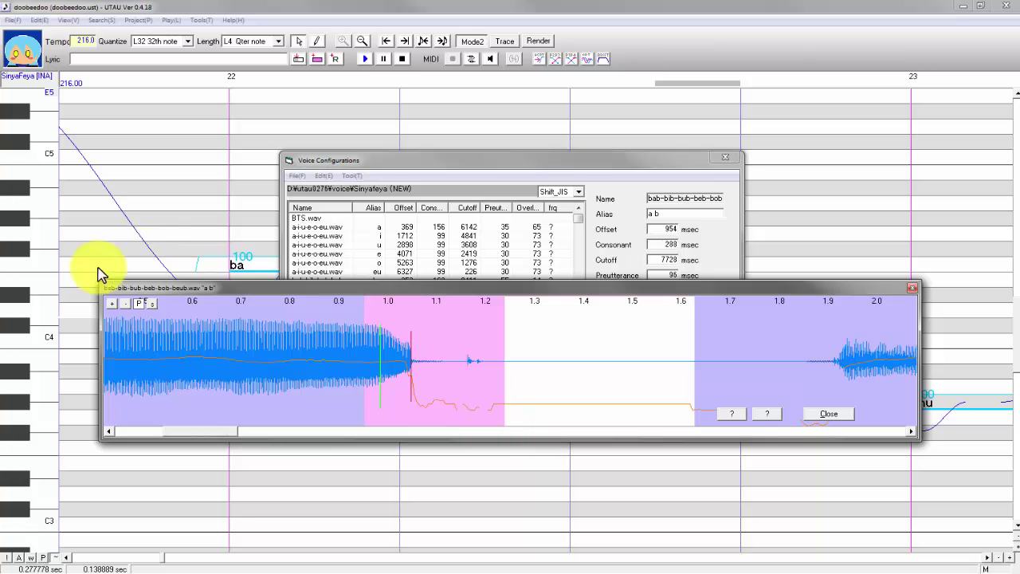
left_click(125, 303)
left_click_drag(303, 434, 274, 439)
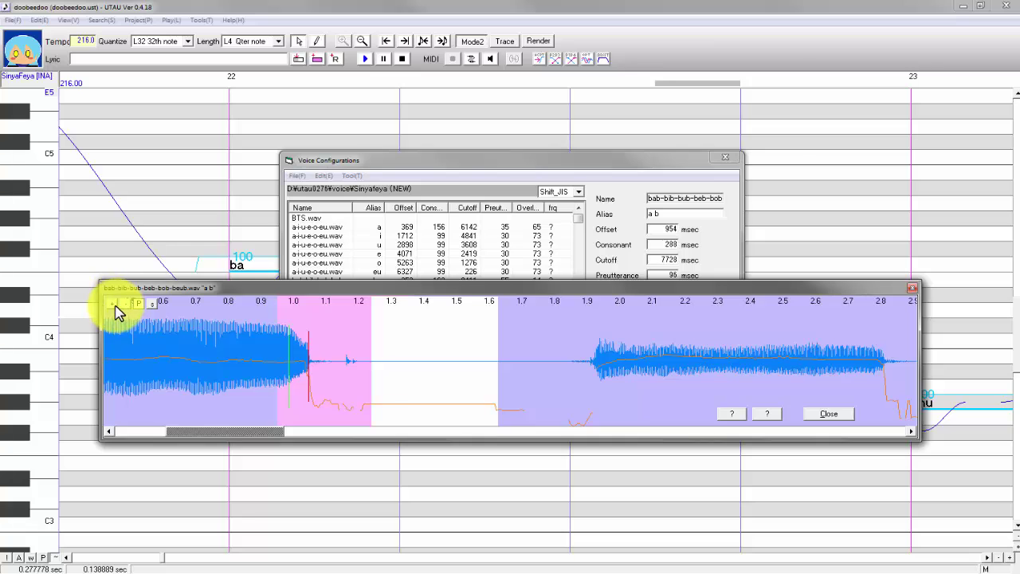
left_click(112, 304)
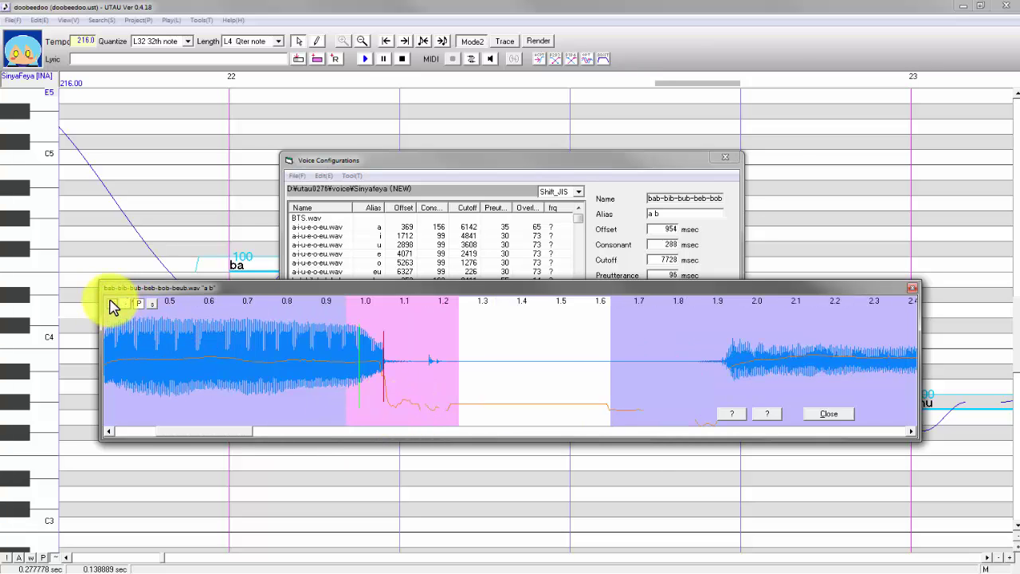
left_click(112, 303)
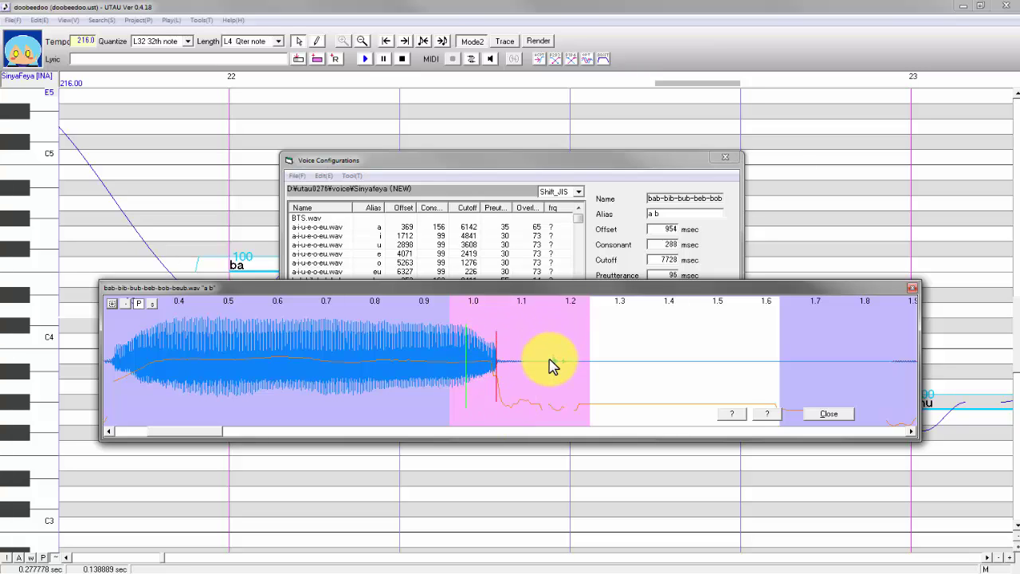
left_click(830, 414)
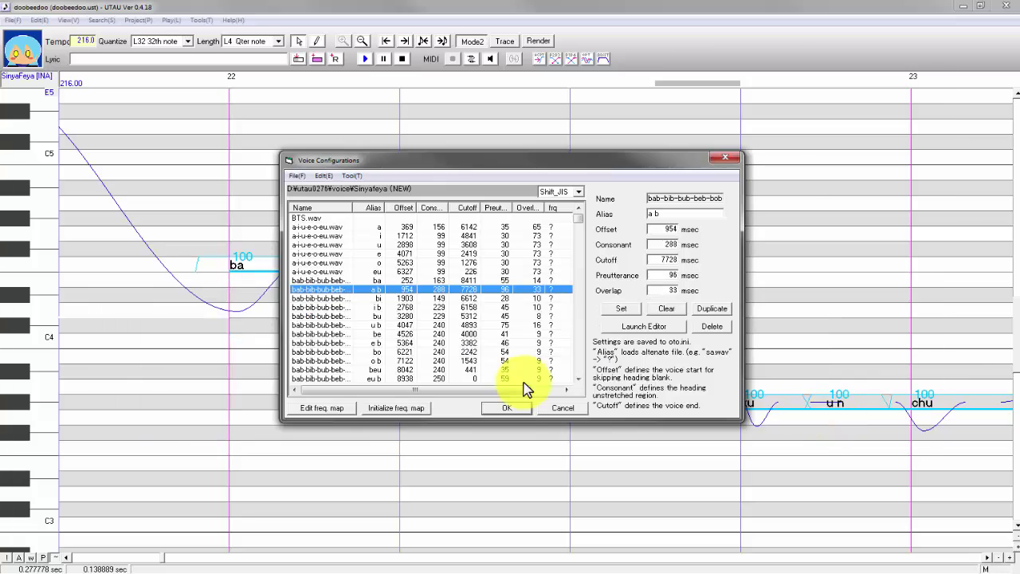
left_click(510, 409)
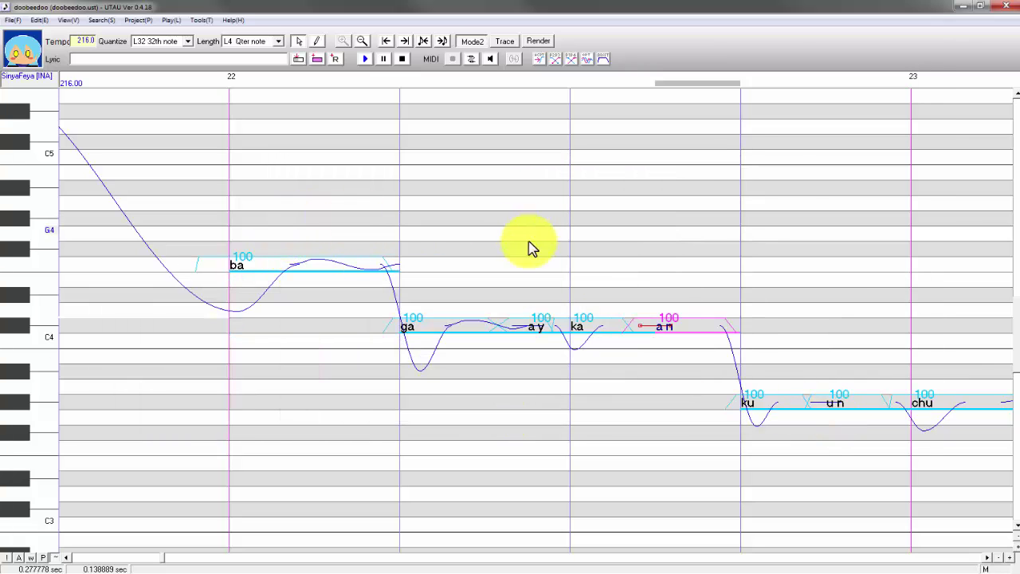
Play the ka and a n notes together repeatedly, and play the ku and u n pair.
left_click_drag(691, 287, 606, 282)
left_click(369, 62)
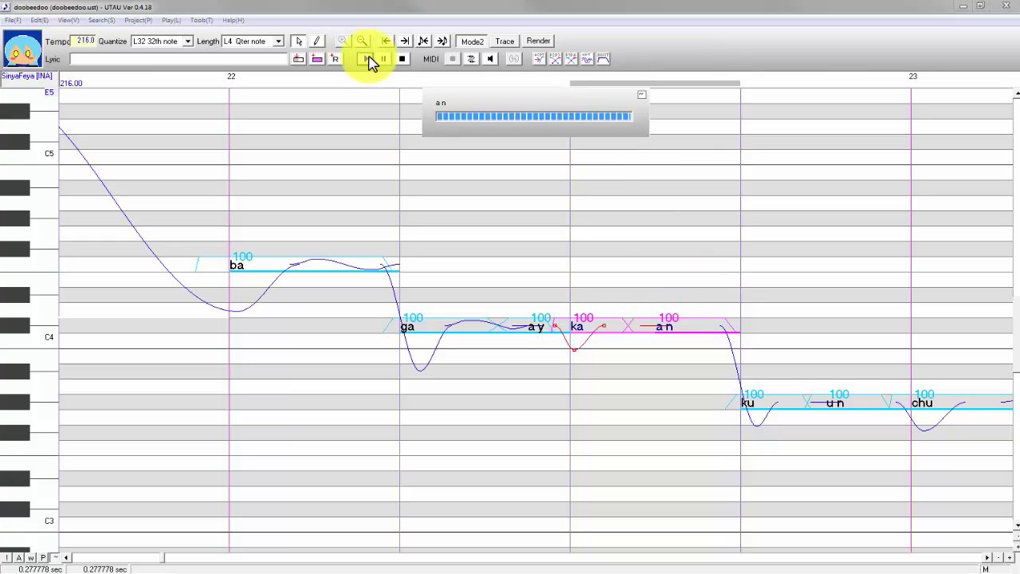
left_click(369, 62)
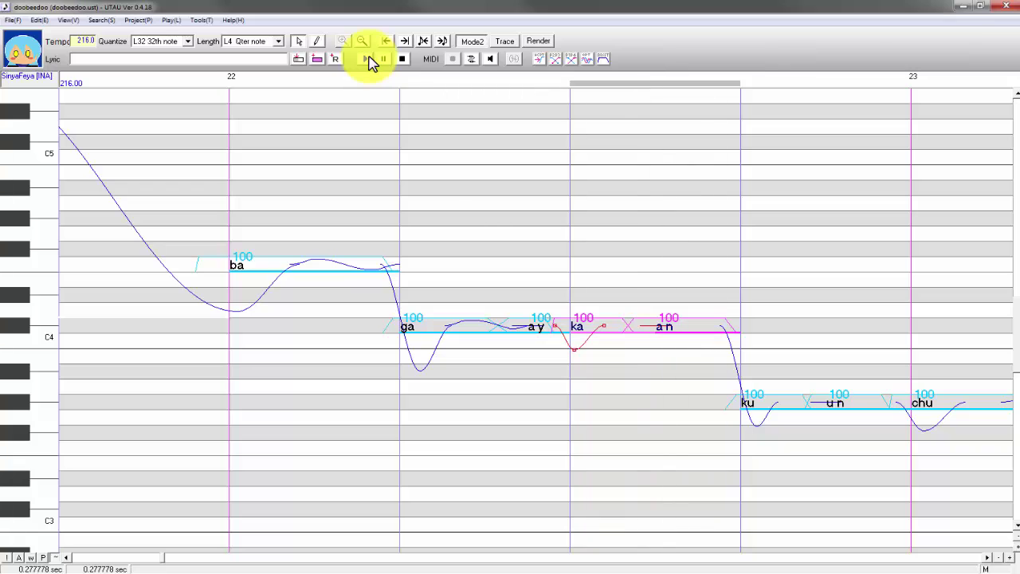
left_click_drag(614, 284, 694, 278)
left_click(369, 62)
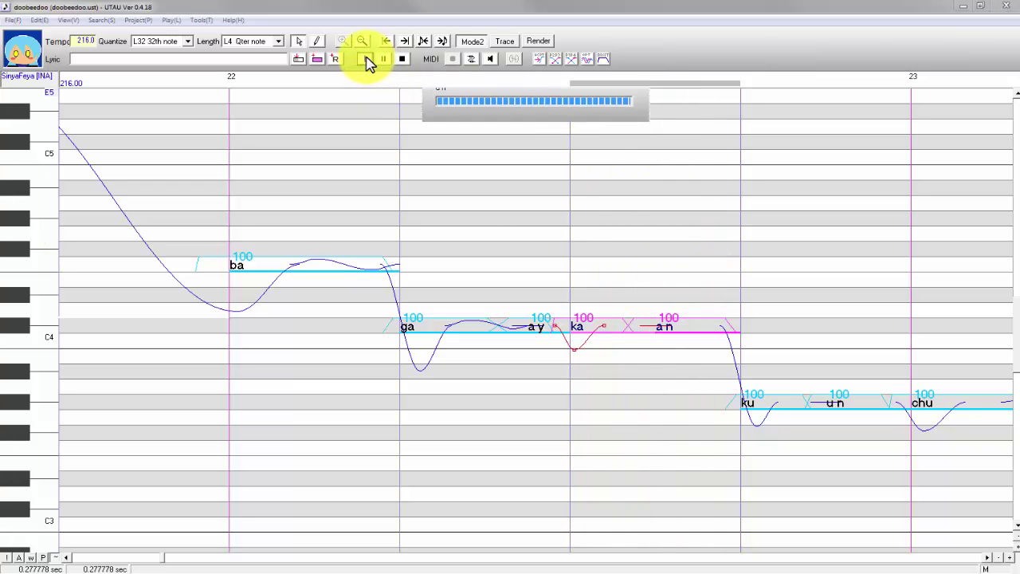
left_click_drag(927, 369, 749, 368)
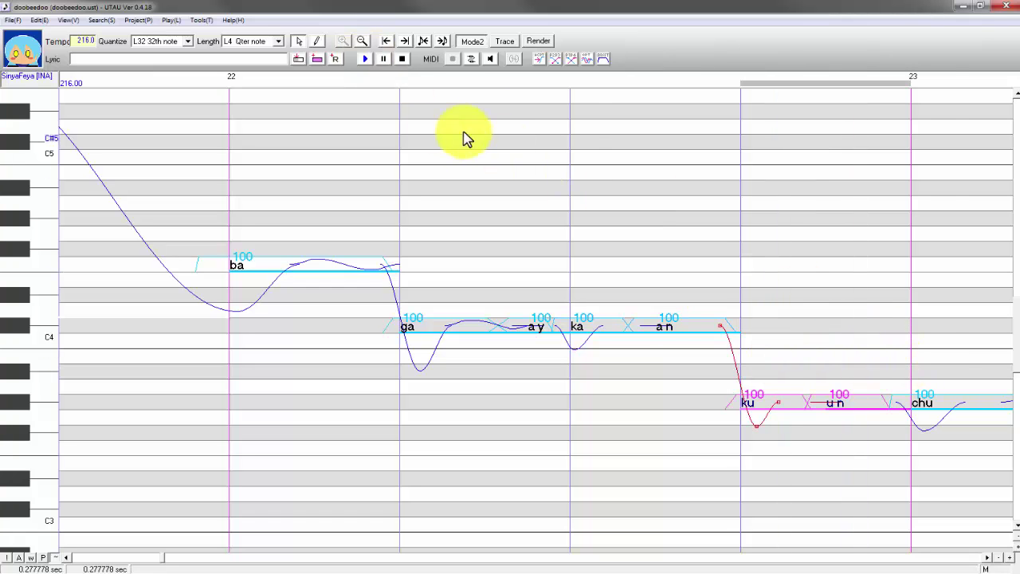
left_click(365, 60)
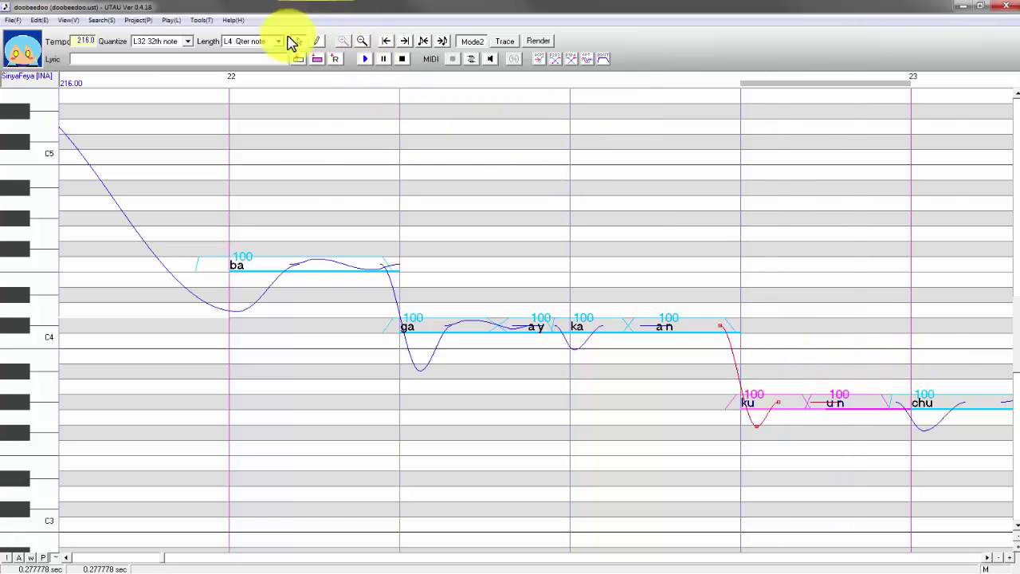
Play the u p note, and select it together with the preceding chu note.
left_click(362, 41)
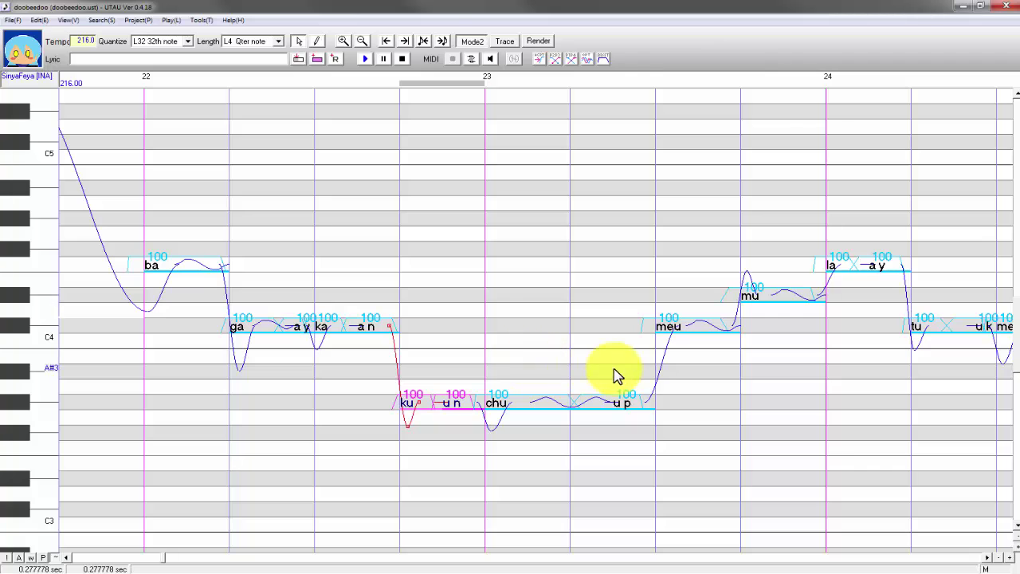
left_click_drag(615, 374, 643, 390)
left_click(367, 61)
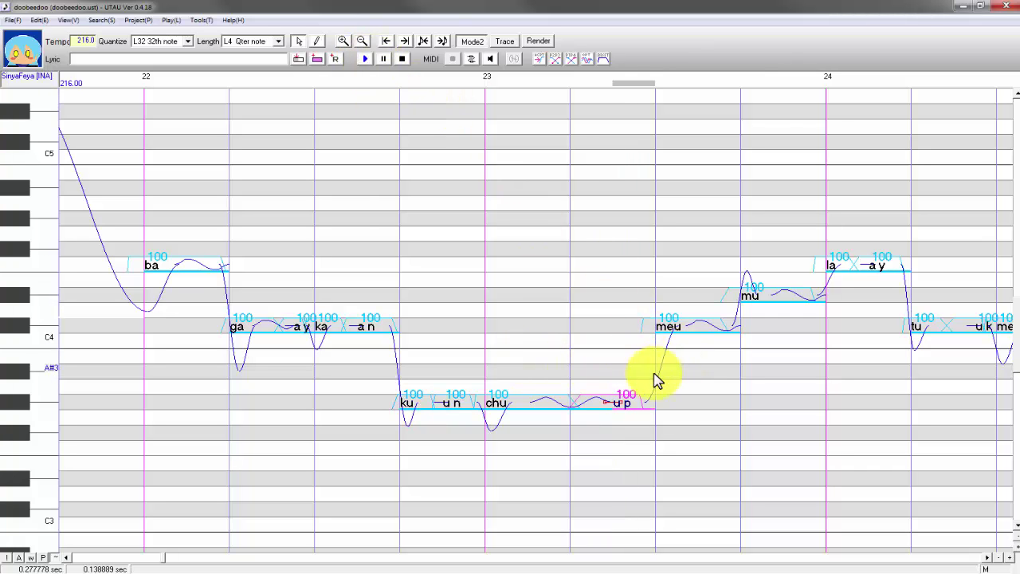
left_click_drag(635, 373, 486, 335)
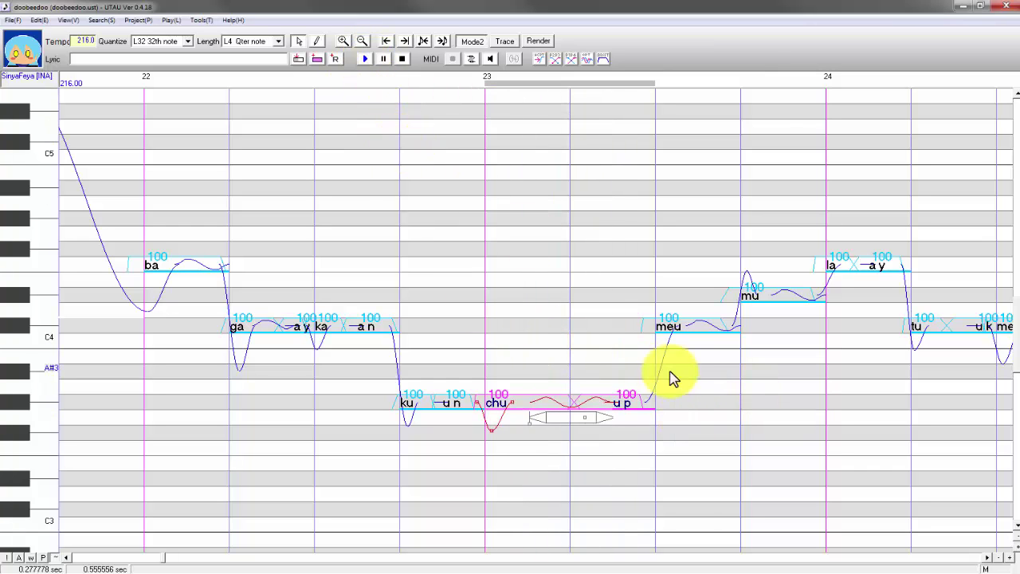
Play the a y note, and play the phrase from the ba note in bar 22 through a y.
left_click(885, 288)
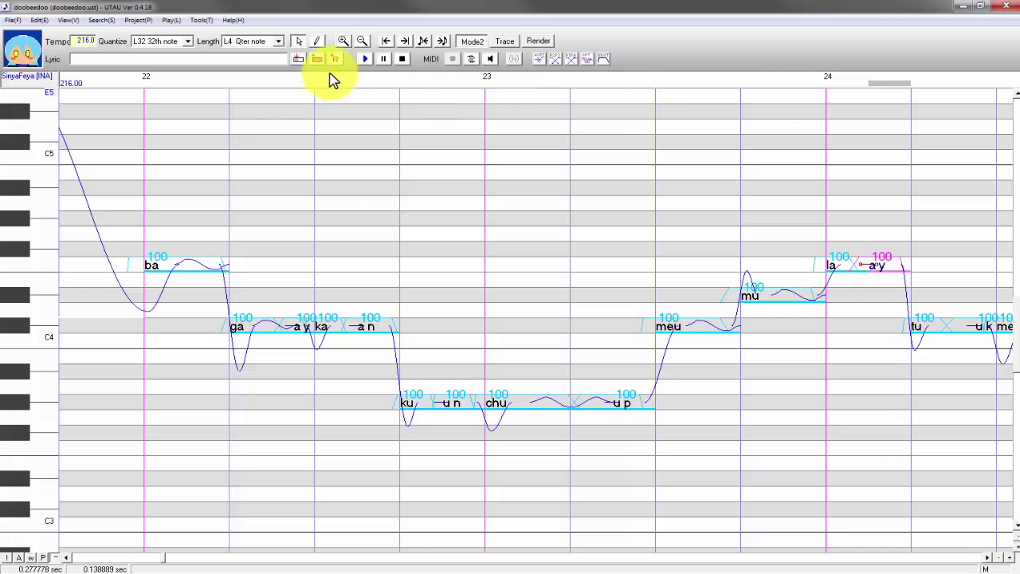
left_click(365, 59)
left_click_drag(875, 333, 188, 364)
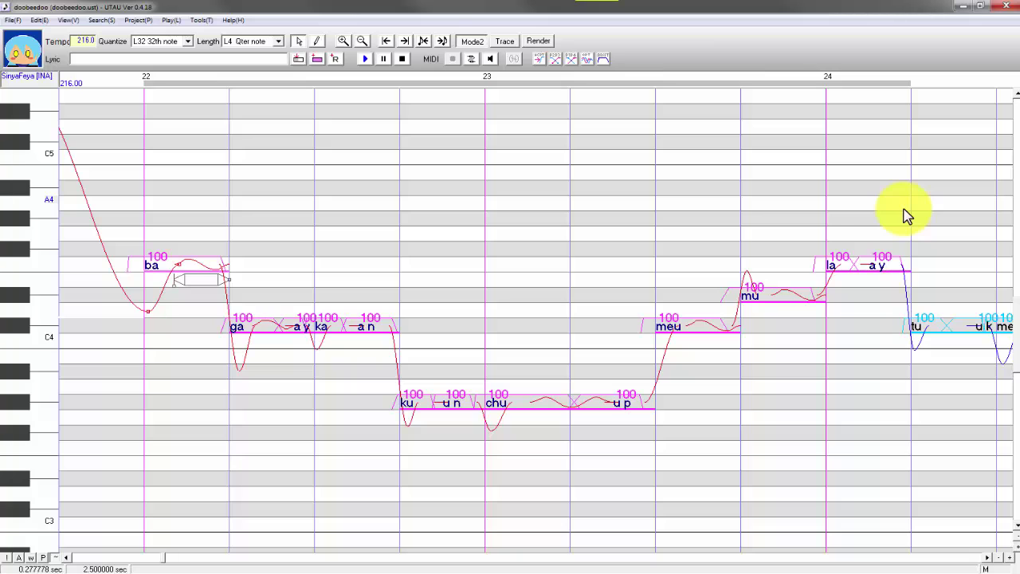
left_click(365, 59)
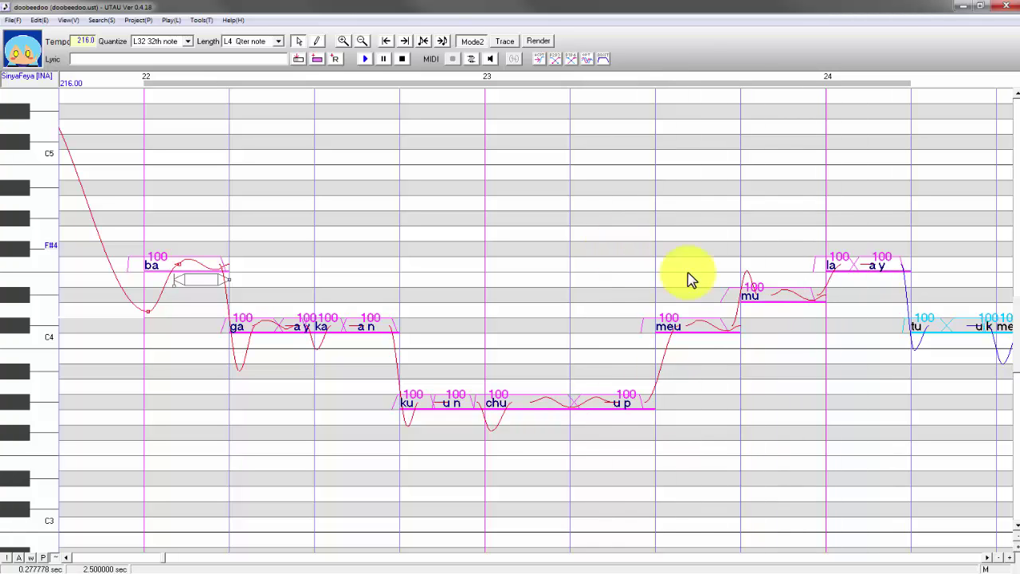
Select the whole phrase from the ba note in bar 22 through the a h note in bar 25 and play it.
left_click(987, 558)
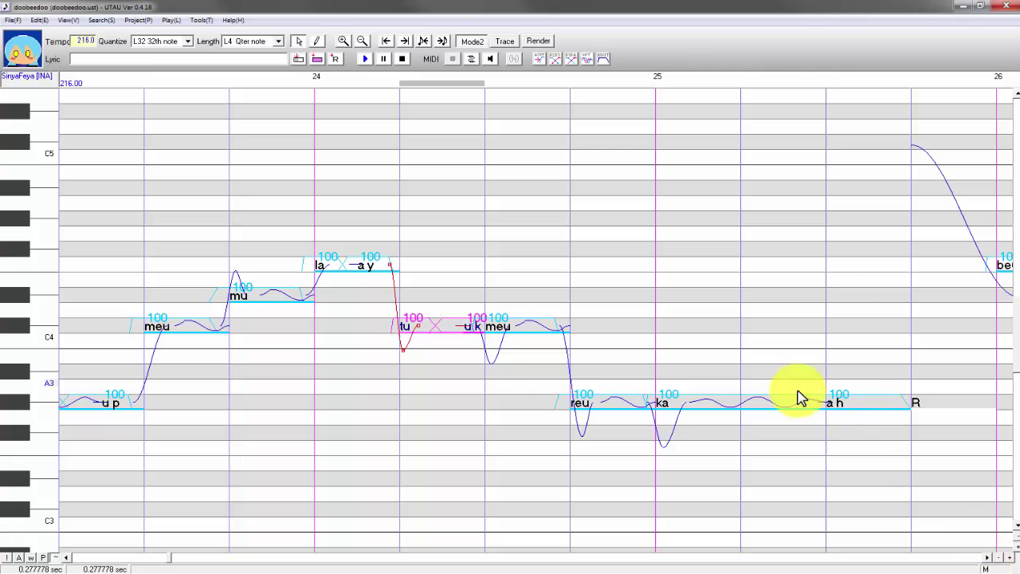
left_click(837, 402)
left_click(423, 40)
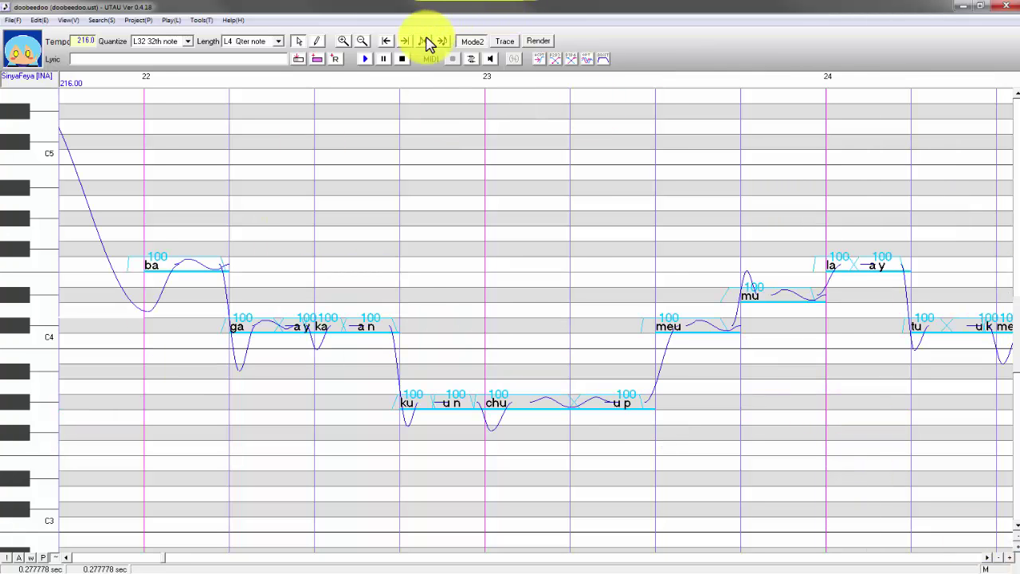
key("ctrl+a")
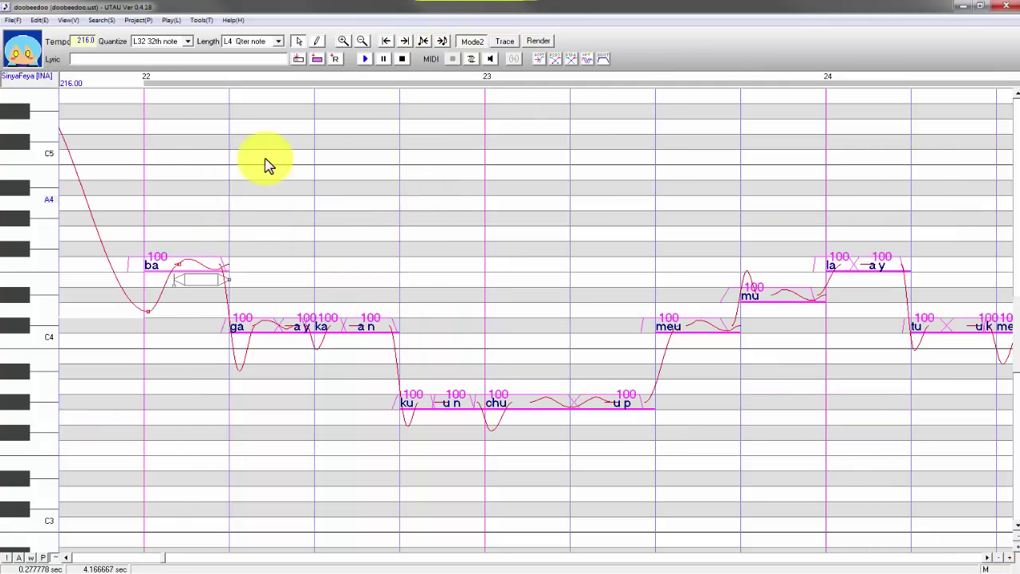
left_click(368, 59)
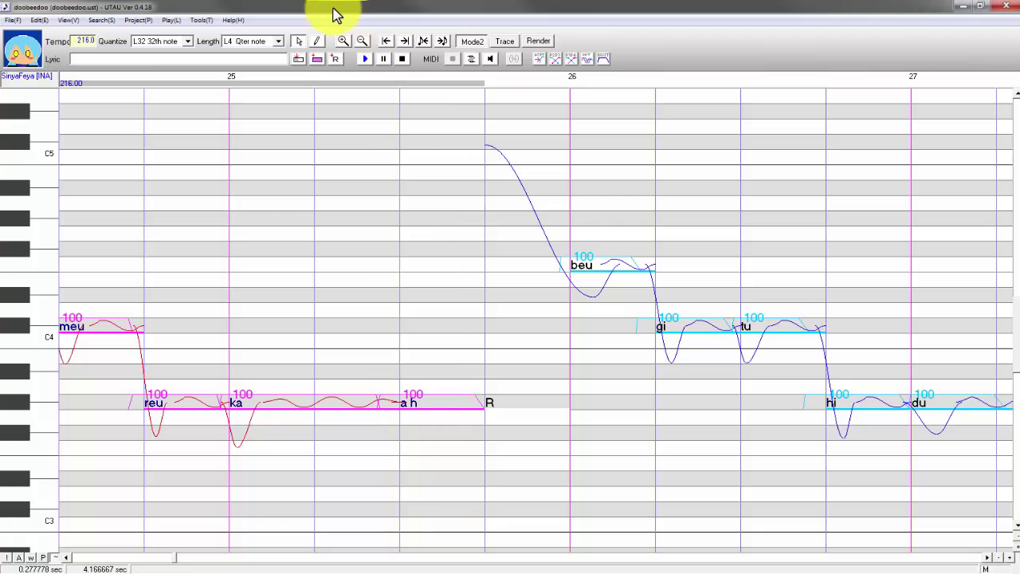
left_click(363, 44)
left_click(67, 558)
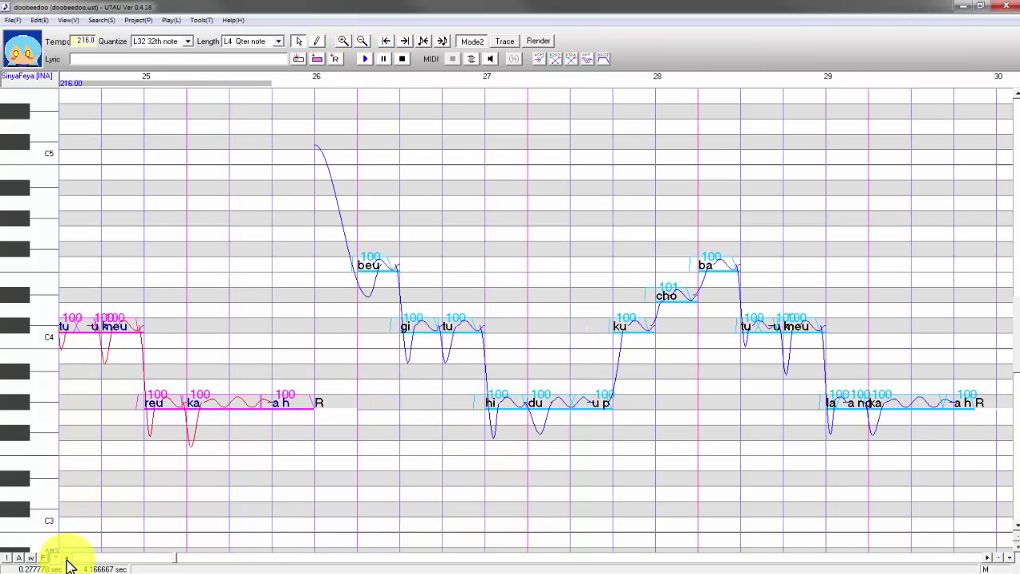
left_click(68, 558)
left_click(68, 558)
left_click(67, 557)
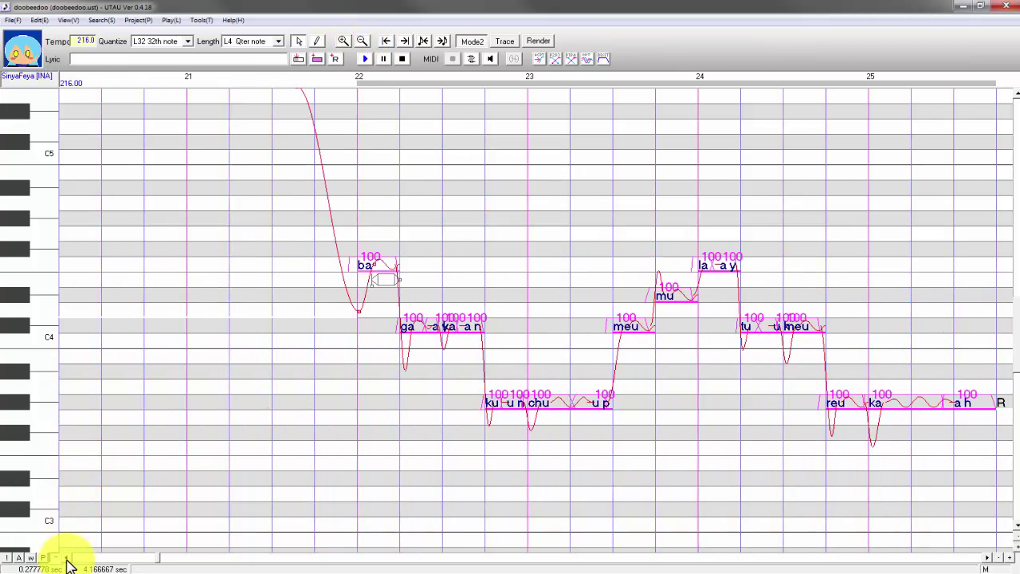
Open the voice bank settings and select the a entry of a-i-u-e-o-eu.wav.
left_click(200, 20)
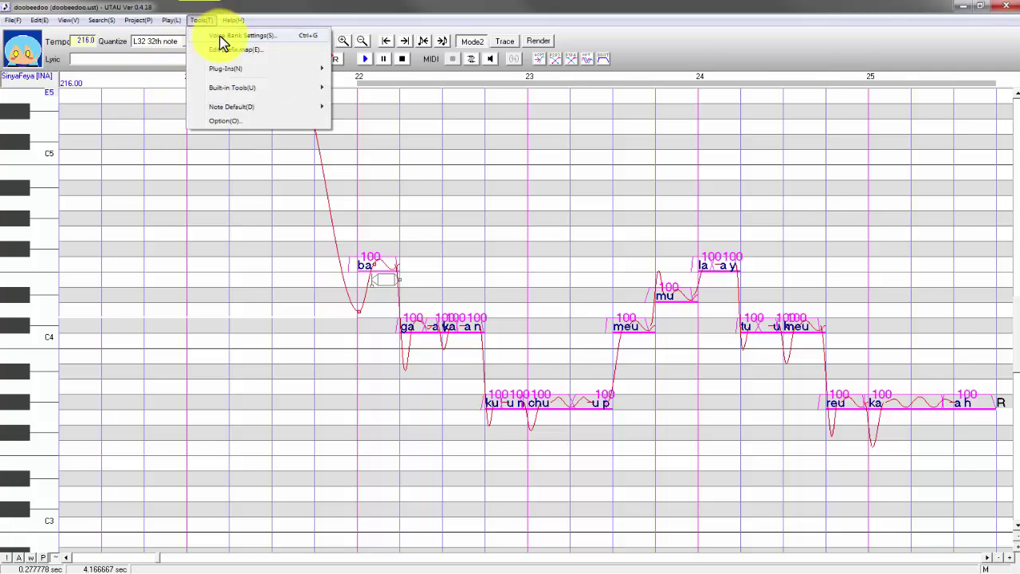
left_click(222, 37)
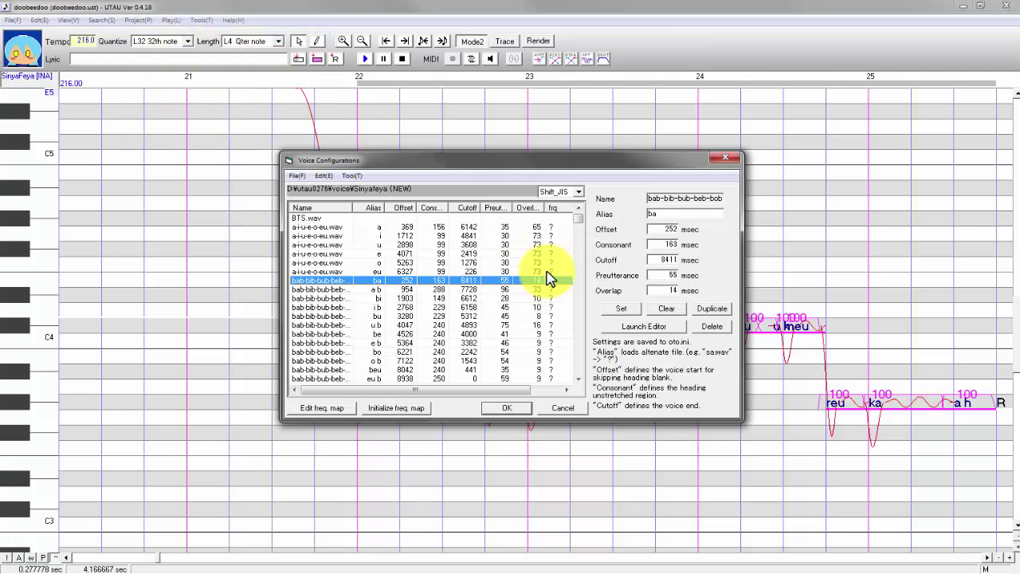
left_click(542, 228)
Look through the voicebank's CV and VC entries down to the end of the list, and select the last entry, zeu.
scroll(549, 267, "down", 2)
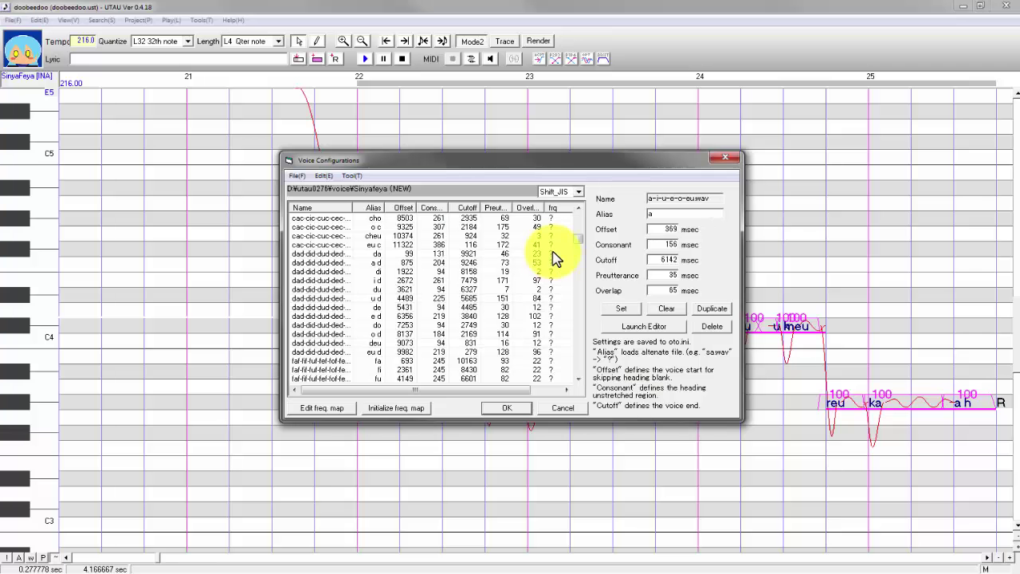
scroll(558, 263, "down", 3)
scroll(558, 263, "down", 15)
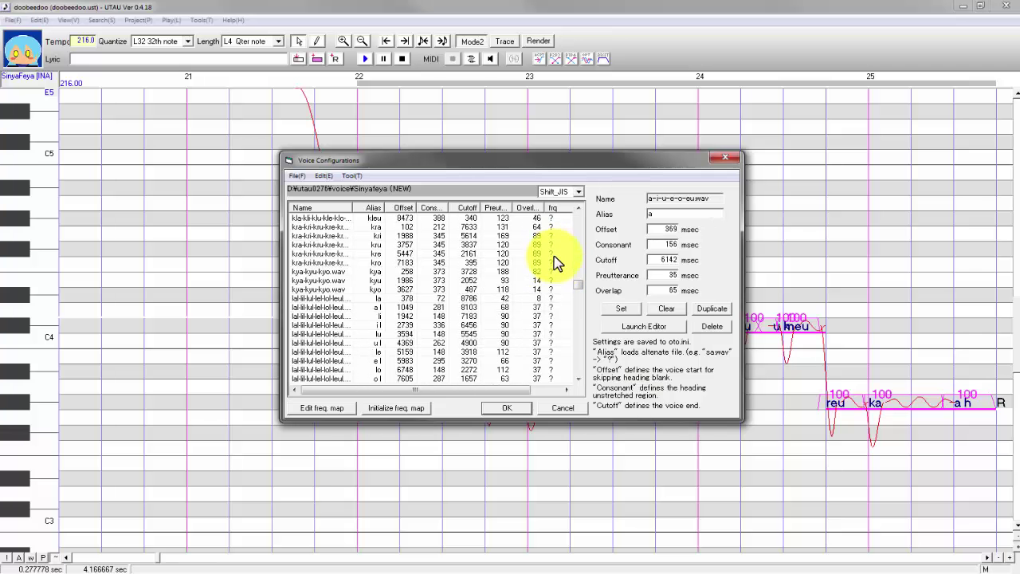
scroll(548, 267, "down", 20)
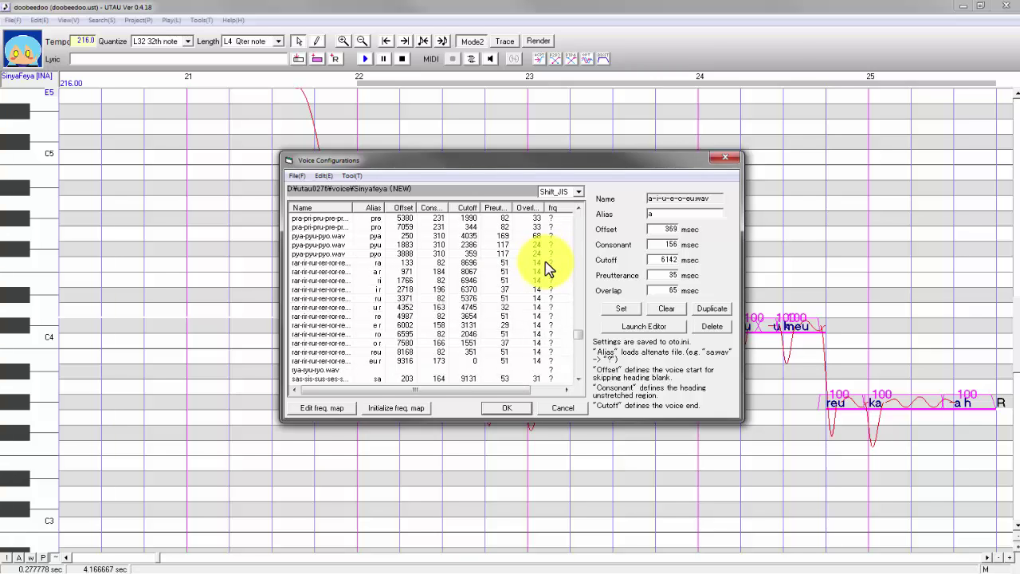
scroll(549, 269, "down", 4)
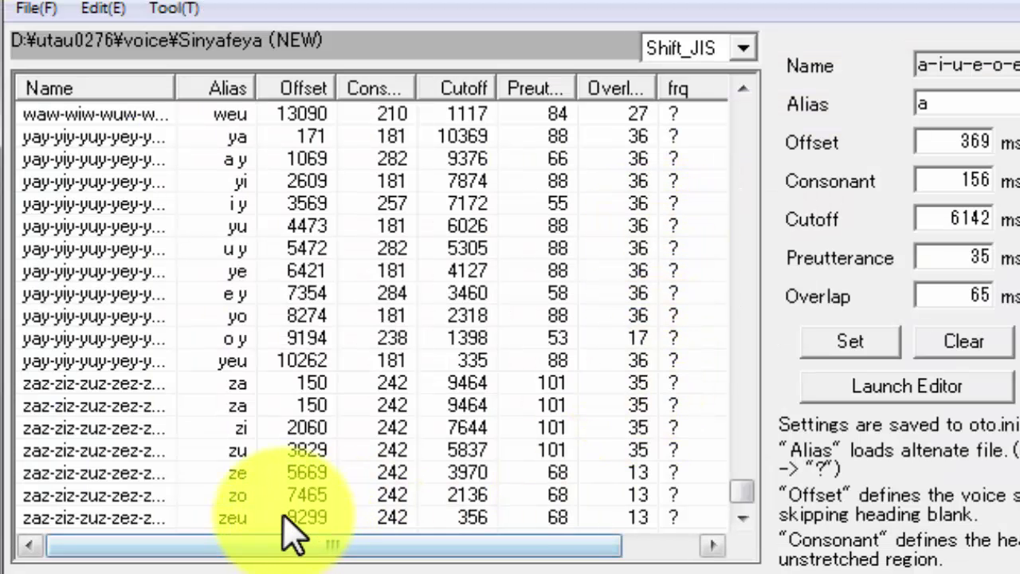
left_click(284, 518)
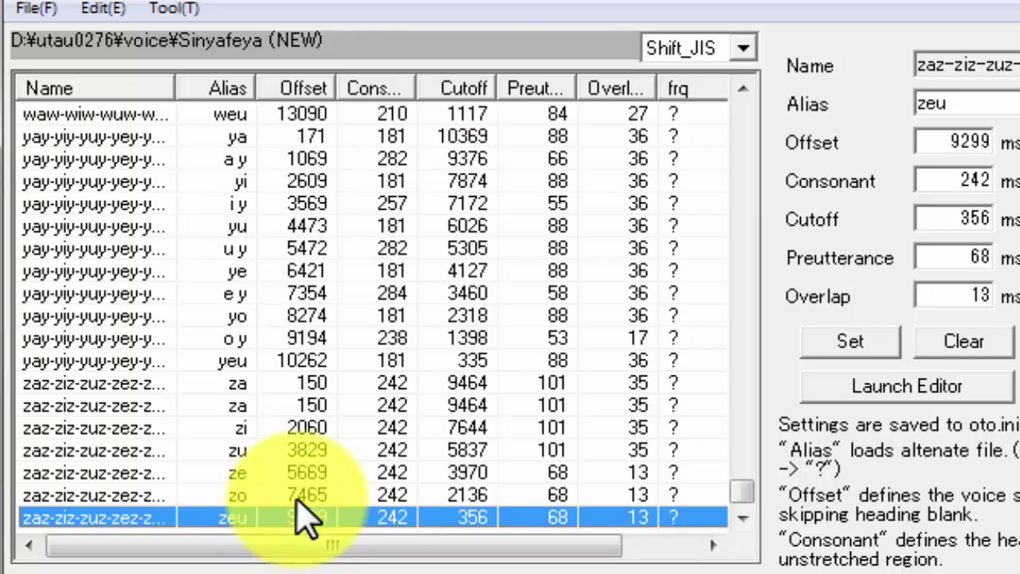
scroll(406, 347, "up", 10)
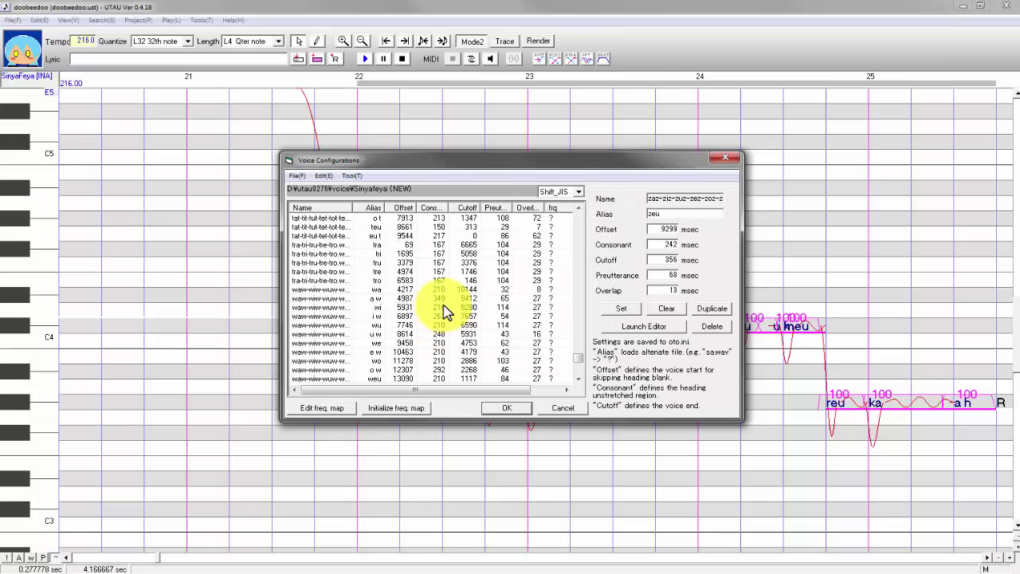
scroll(444, 311, "down", 6)
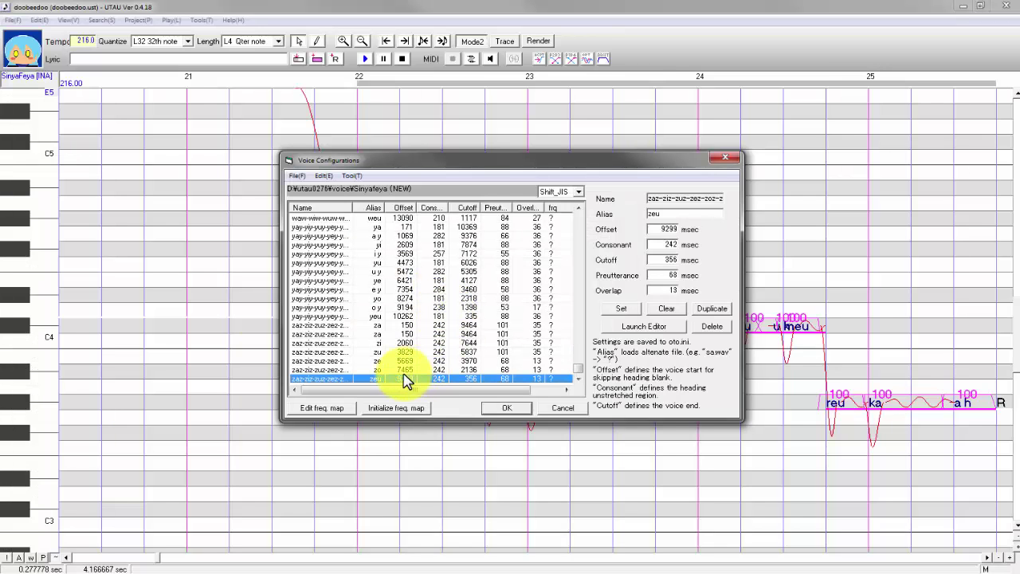